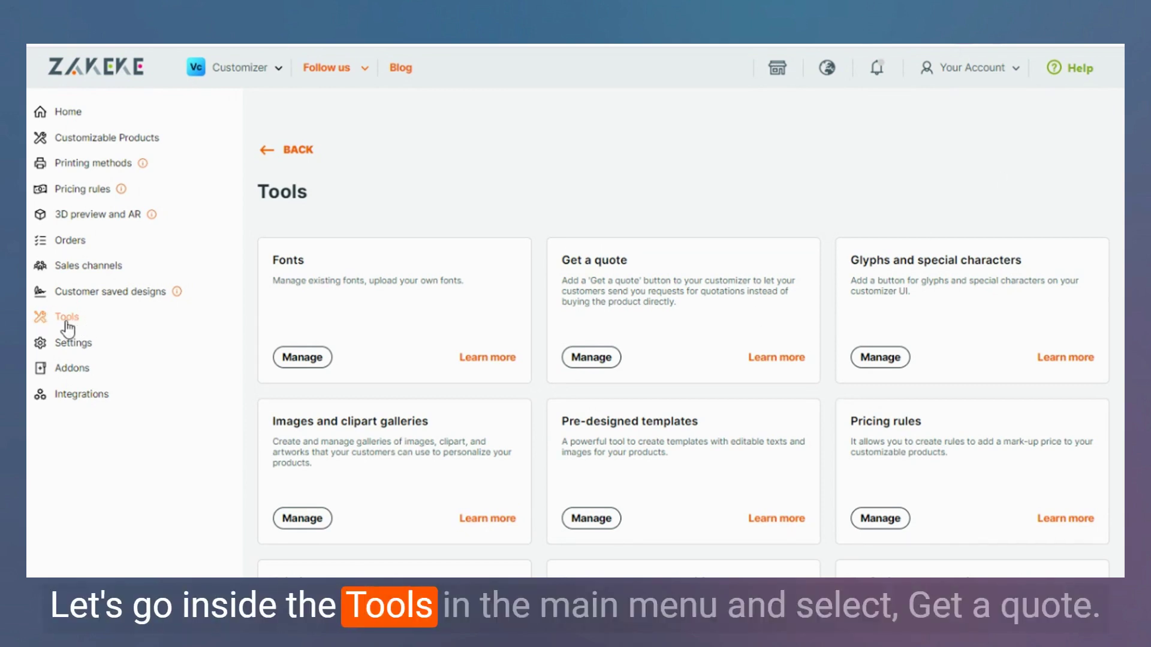
# Open the management page of the Get a quote tool.
pyautogui.click(599, 366)
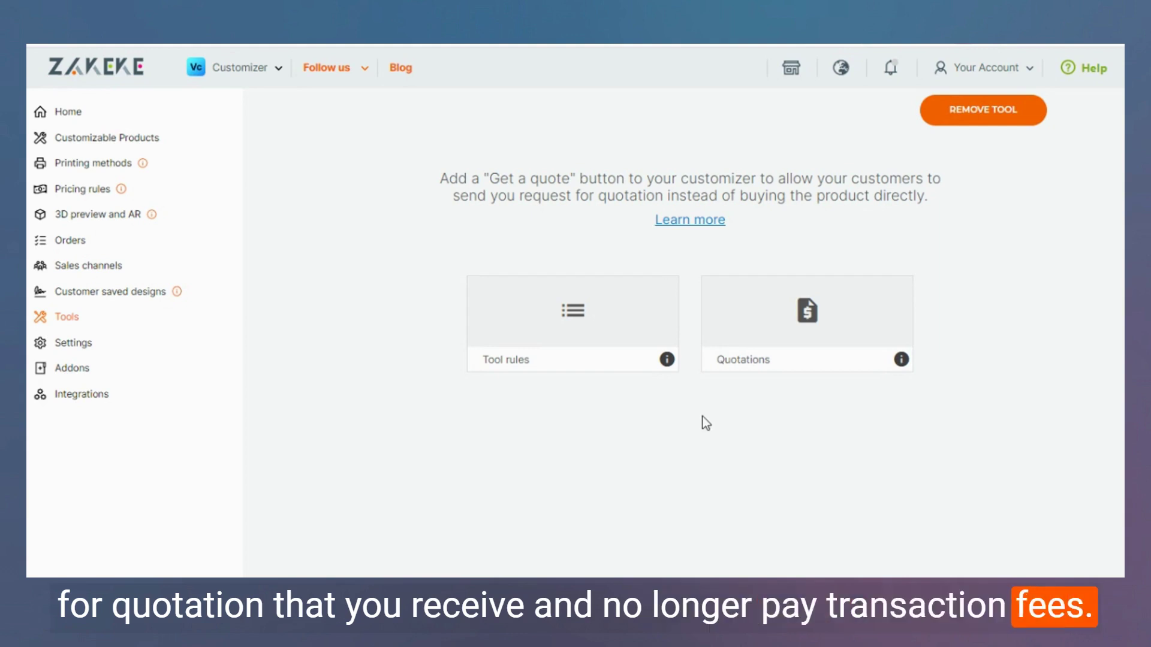
# Create a new quote rule named 'Test Rule Get a quote' with a staff notification e-mail address.
pyautogui.click(579, 331)
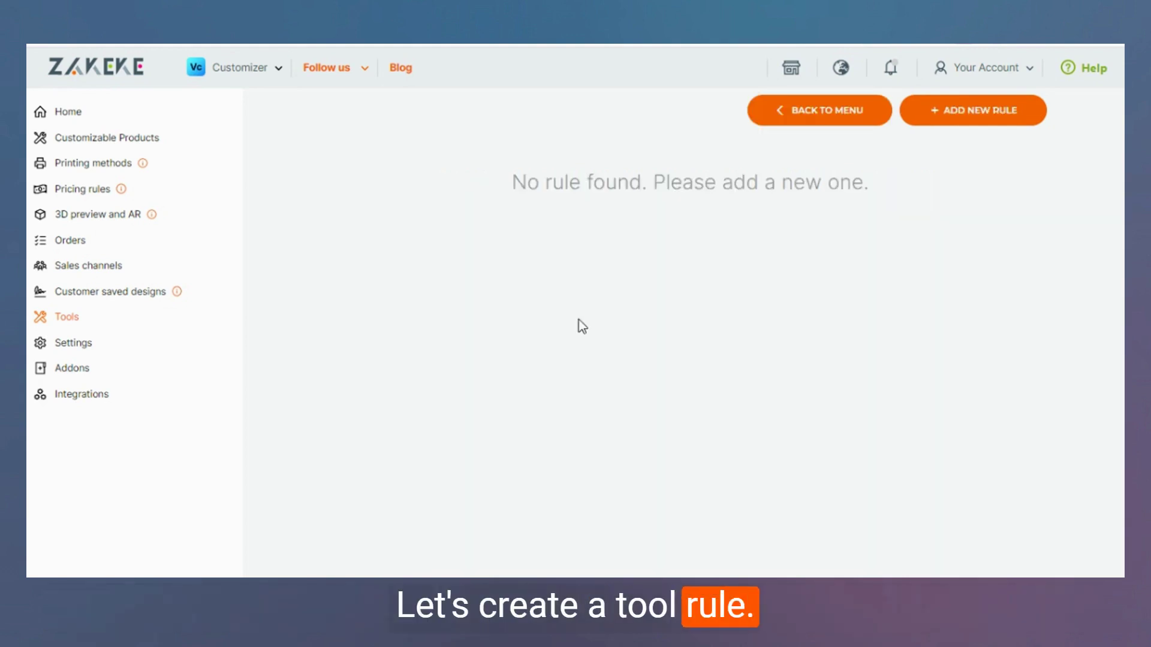
pyautogui.click(977, 118)
pyautogui.click(569, 286)
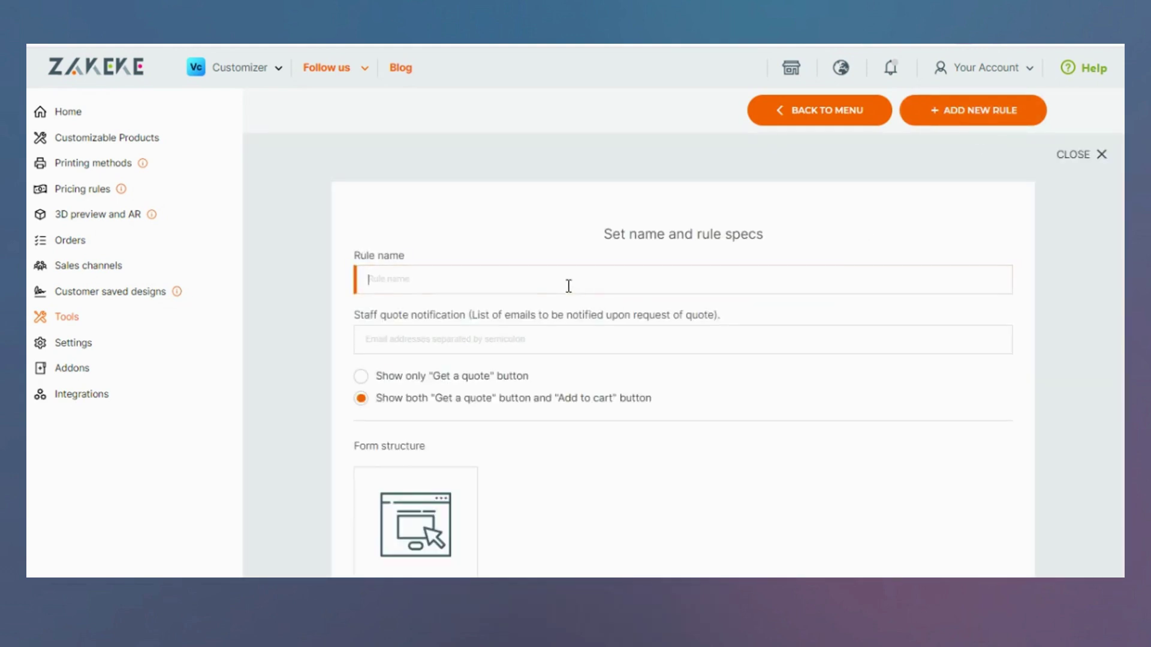
pyautogui.write('Test ')
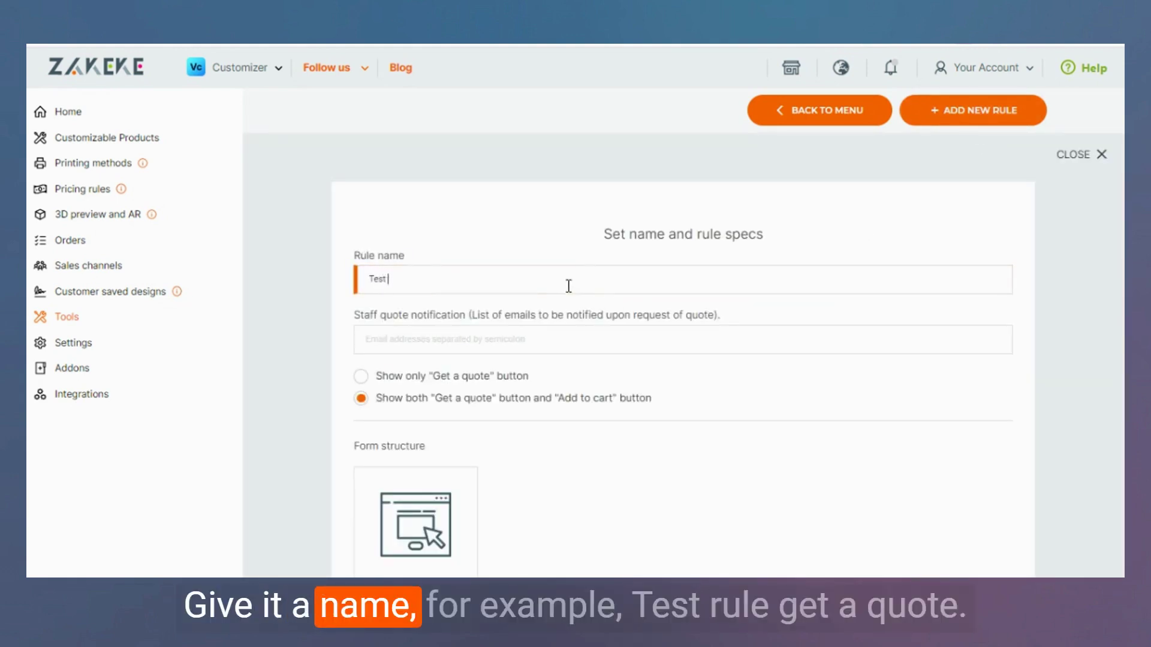
pyautogui.write('Rule G')
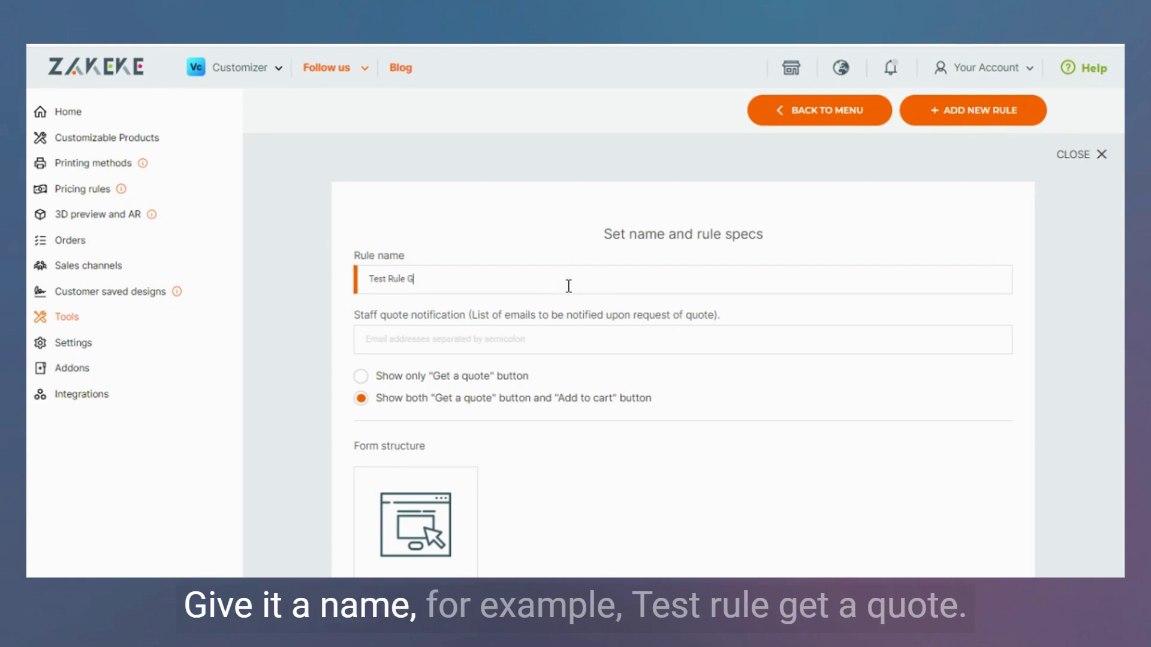
pyautogui.write('et a quote')
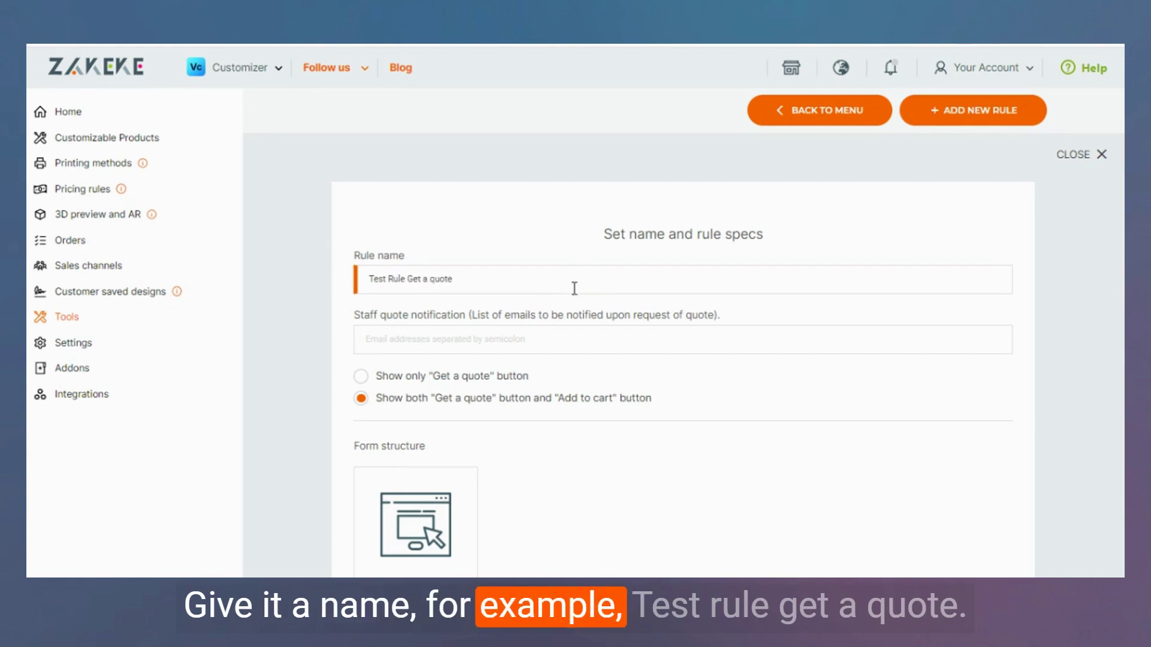
pyautogui.click(603, 339)
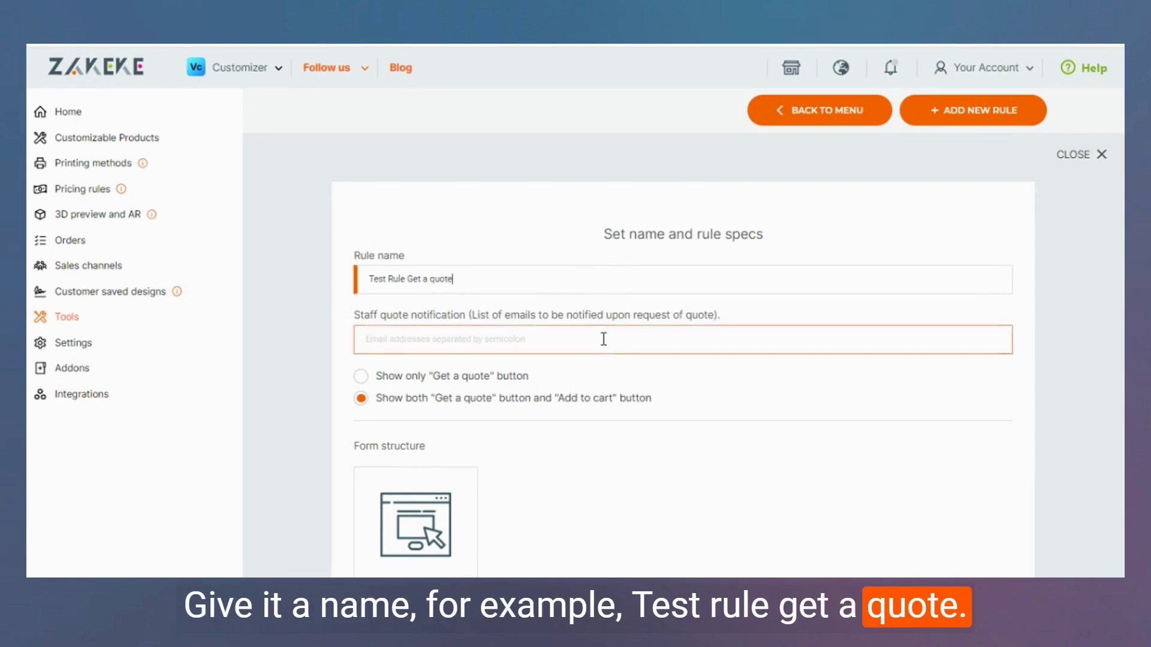
pyautogui.click(603, 339)
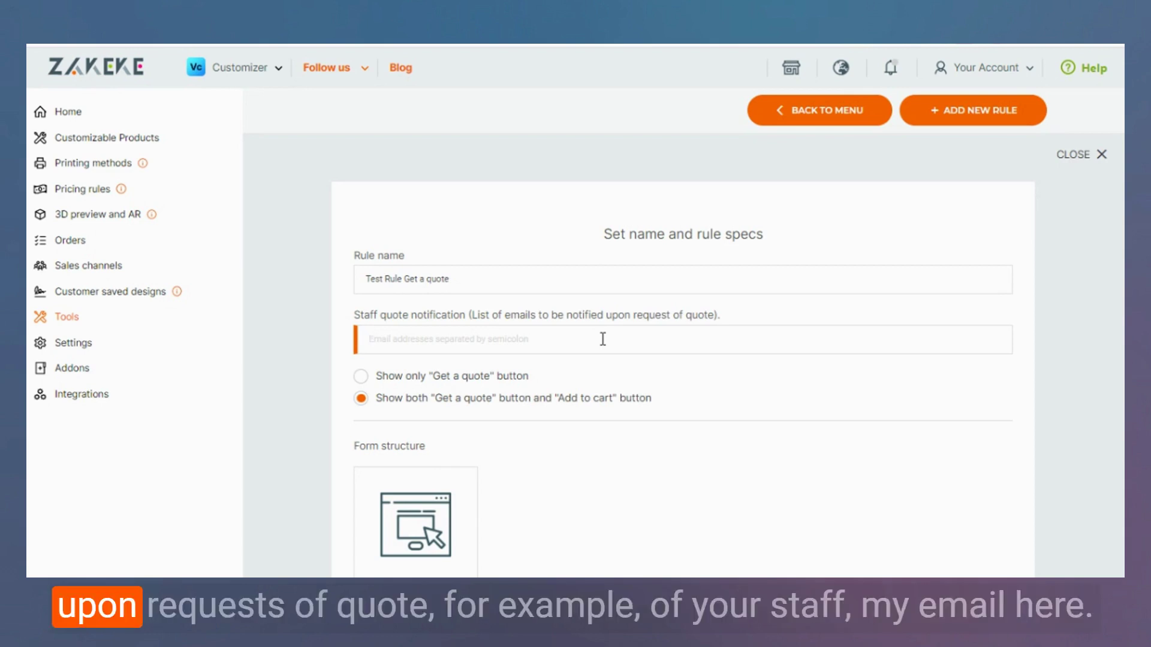
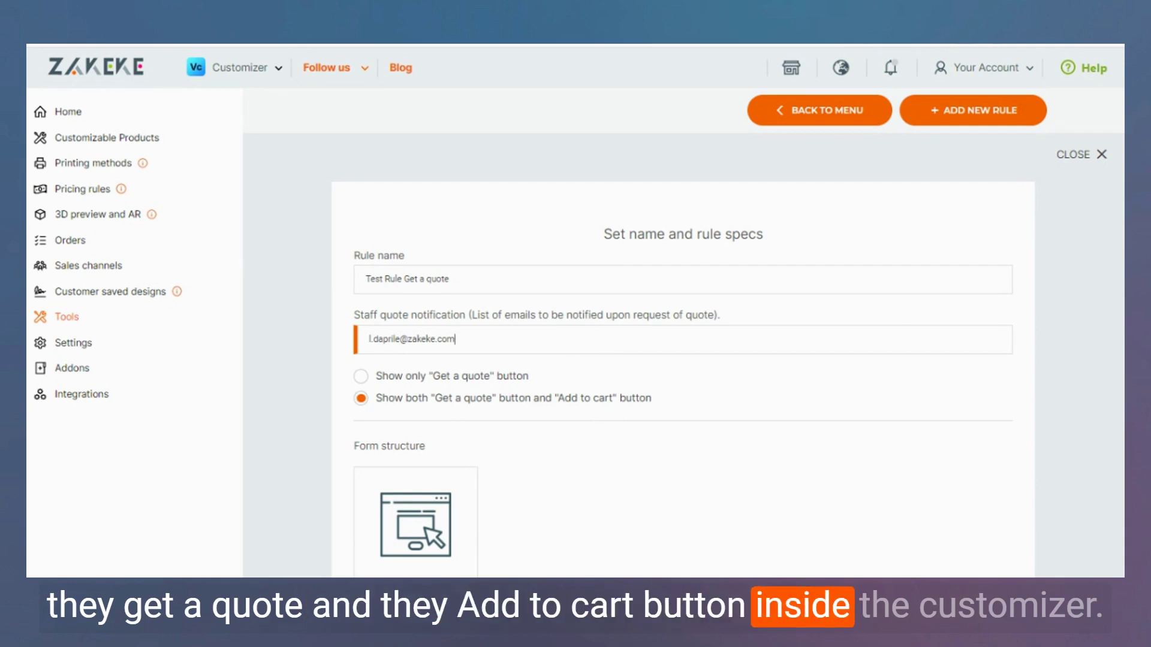
pyautogui.scroll(-2, 958, 337)
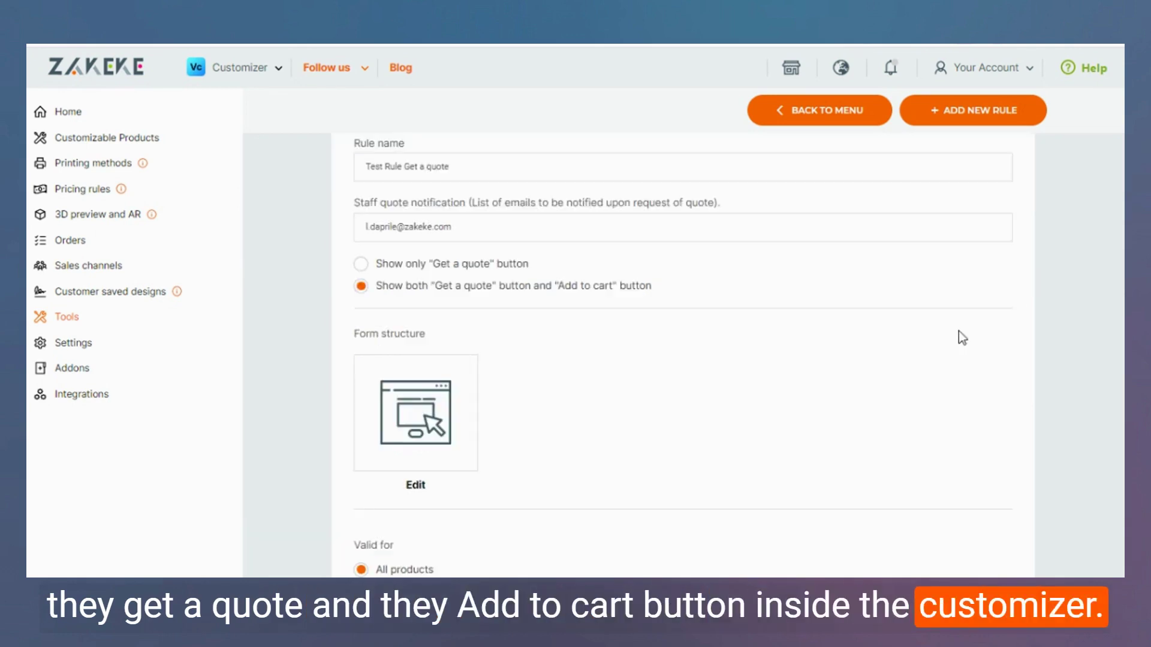
# Preview the quote request form with Surname, Name and Email fields, then save its structure.
pyautogui.click(420, 414)
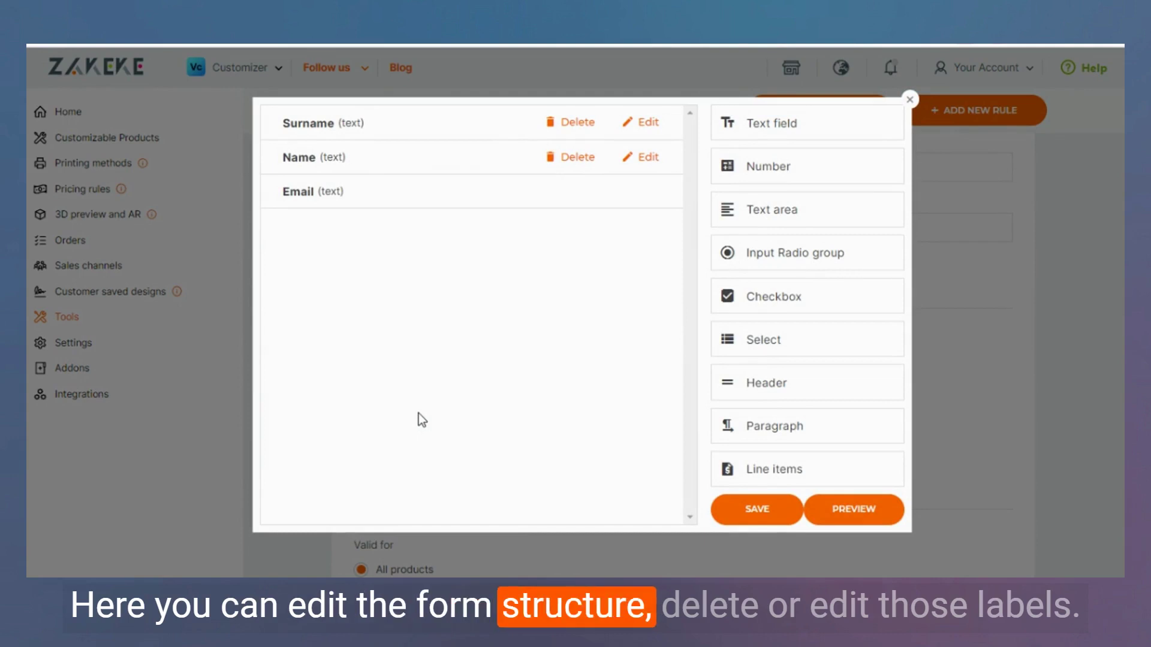
pyautogui.click(634, 127)
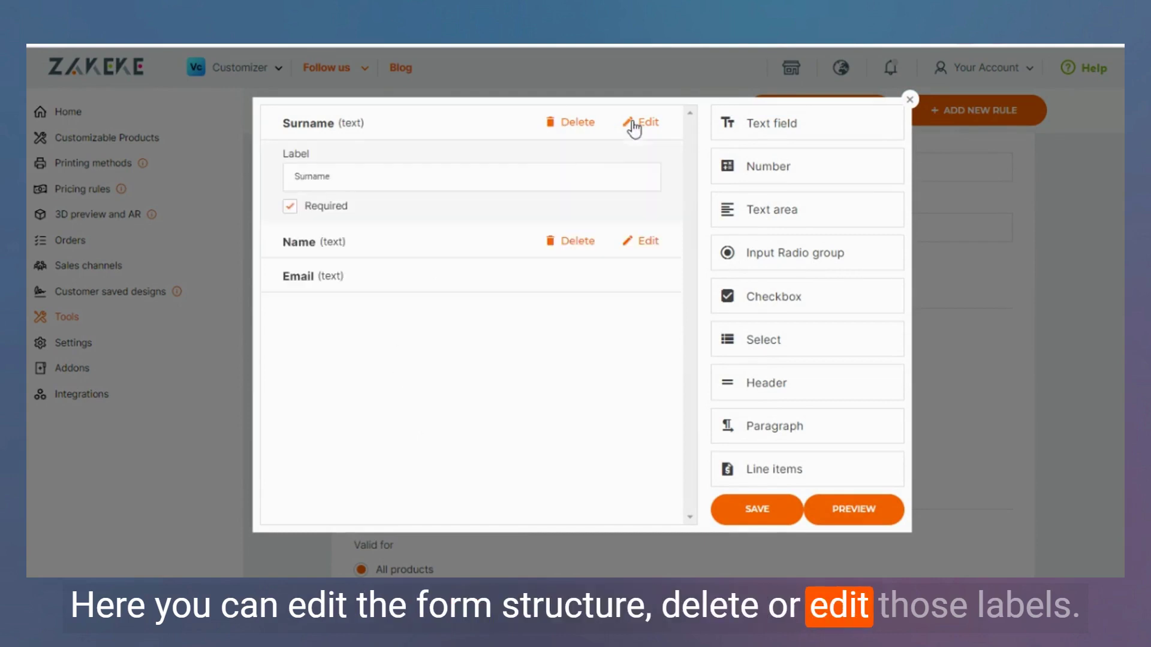
pyautogui.click(661, 127)
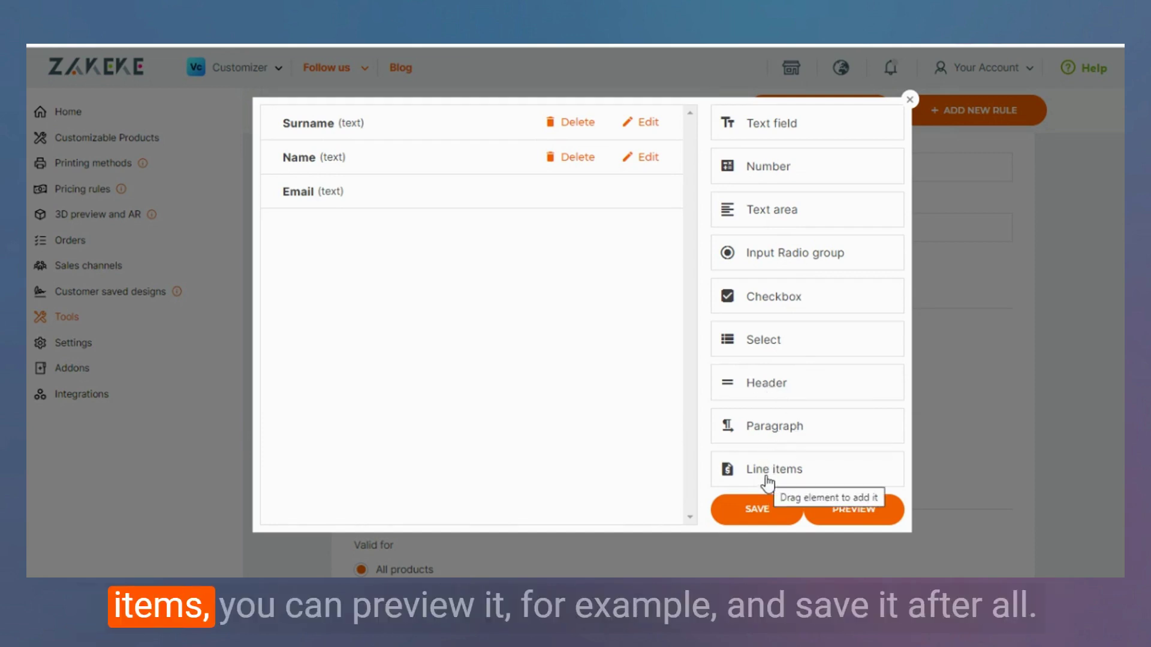
pyautogui.click(854, 512)
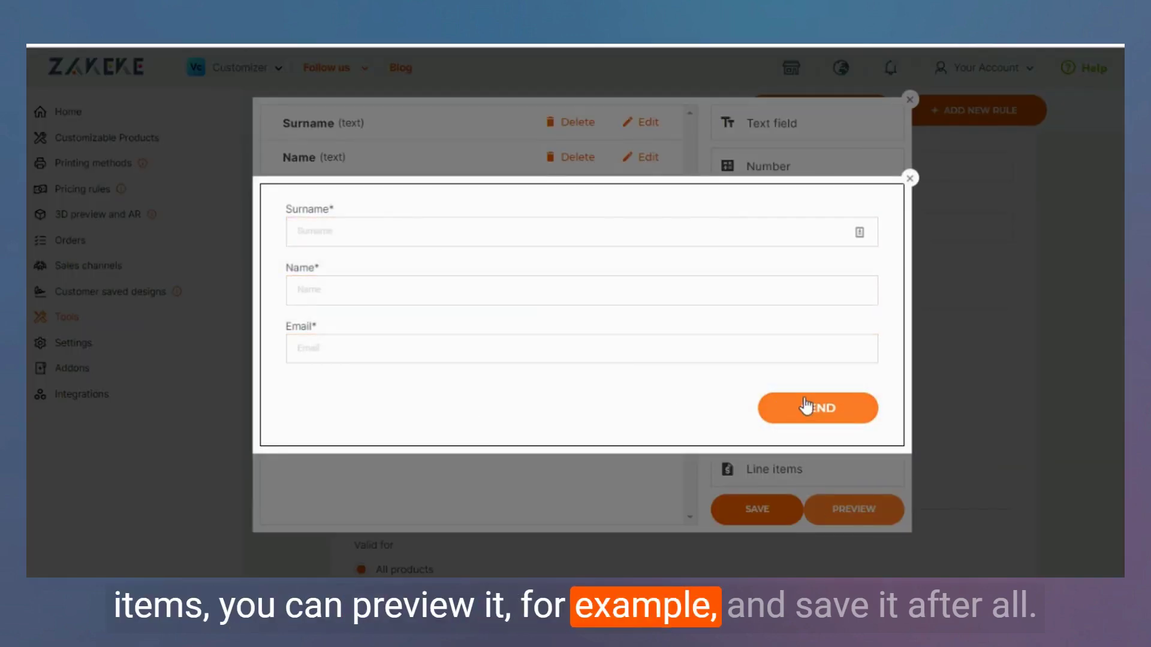
pyautogui.click(909, 179)
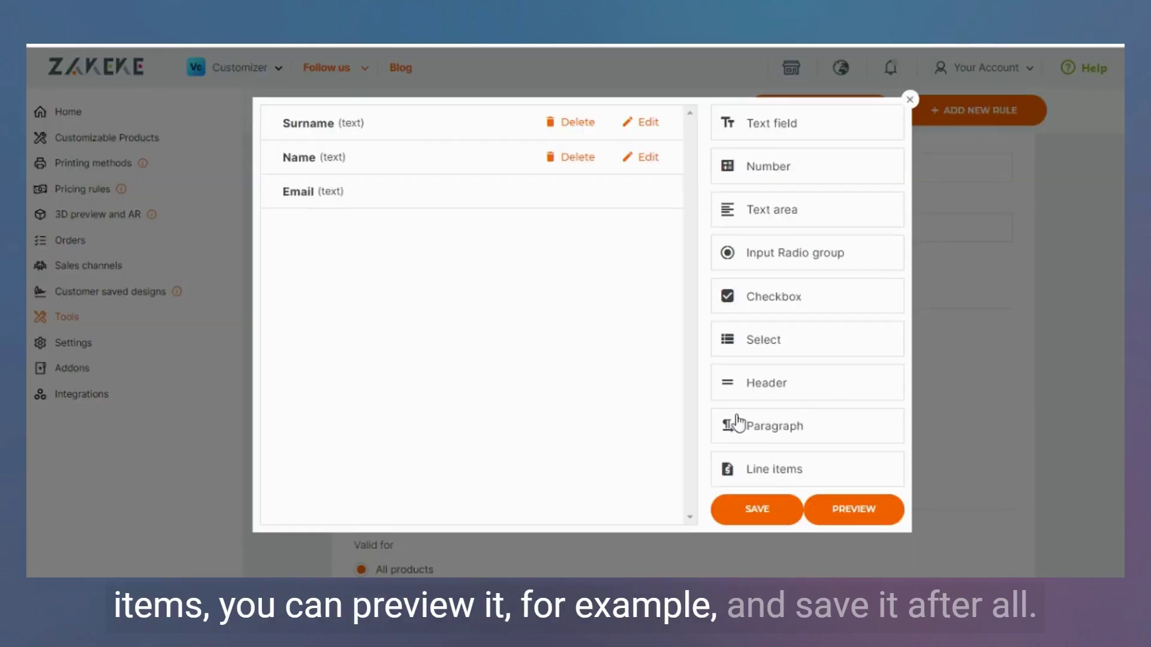
pyautogui.click(767, 509)
pyautogui.scroll(-2, 779, 420)
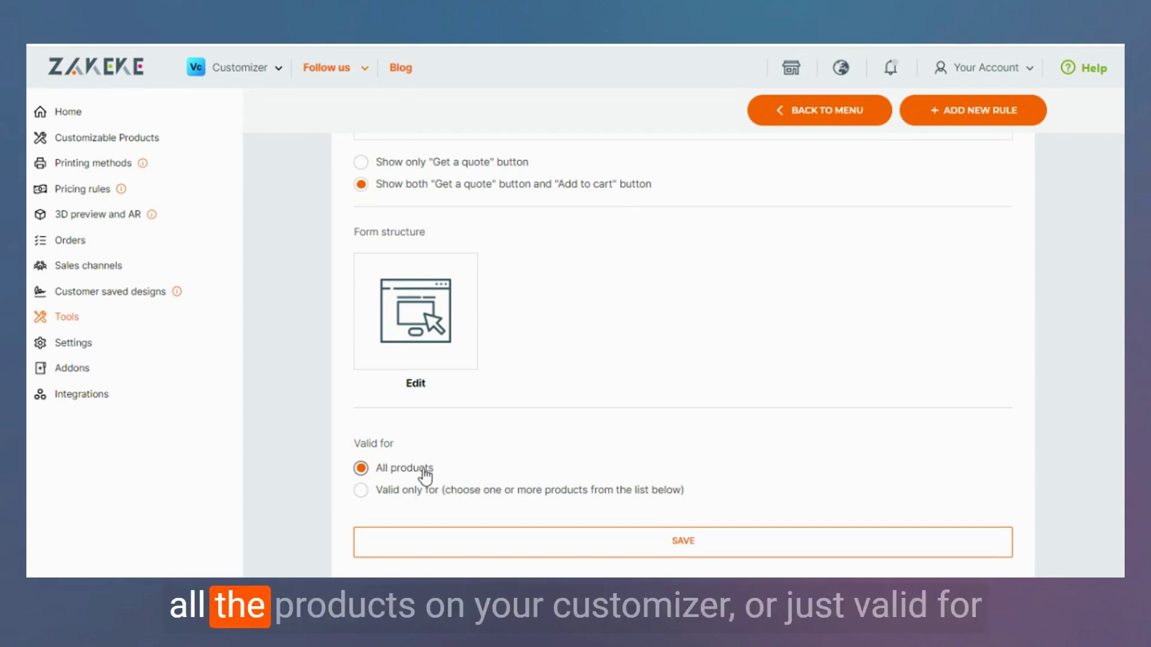
# Restrict the rule to the Short Sleeve tshirt only, save it, and return to the tool page.
pyautogui.click(375, 492)
pyautogui.scroll(-3, 514, 449)
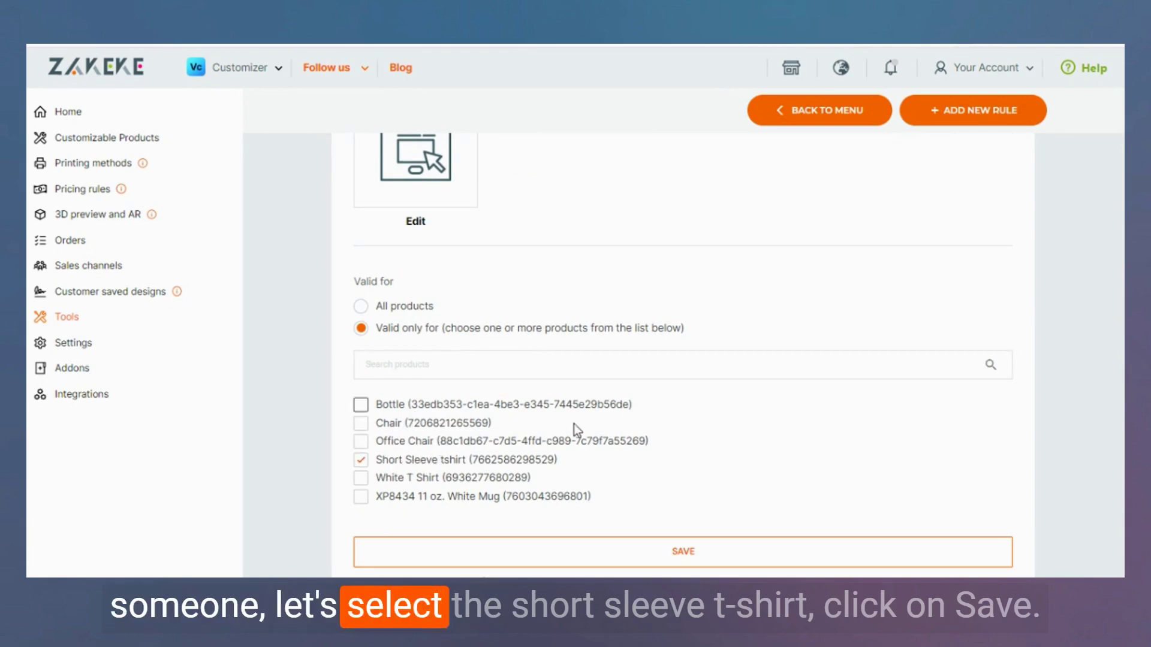
pyautogui.click(734, 549)
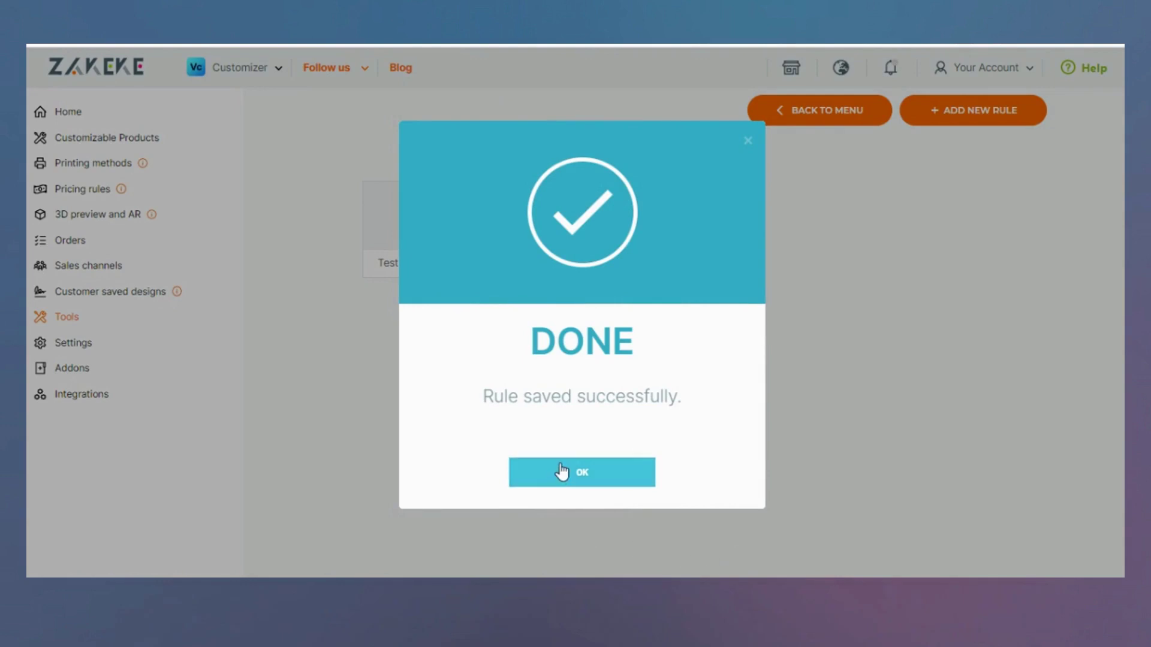
pyautogui.click(560, 473)
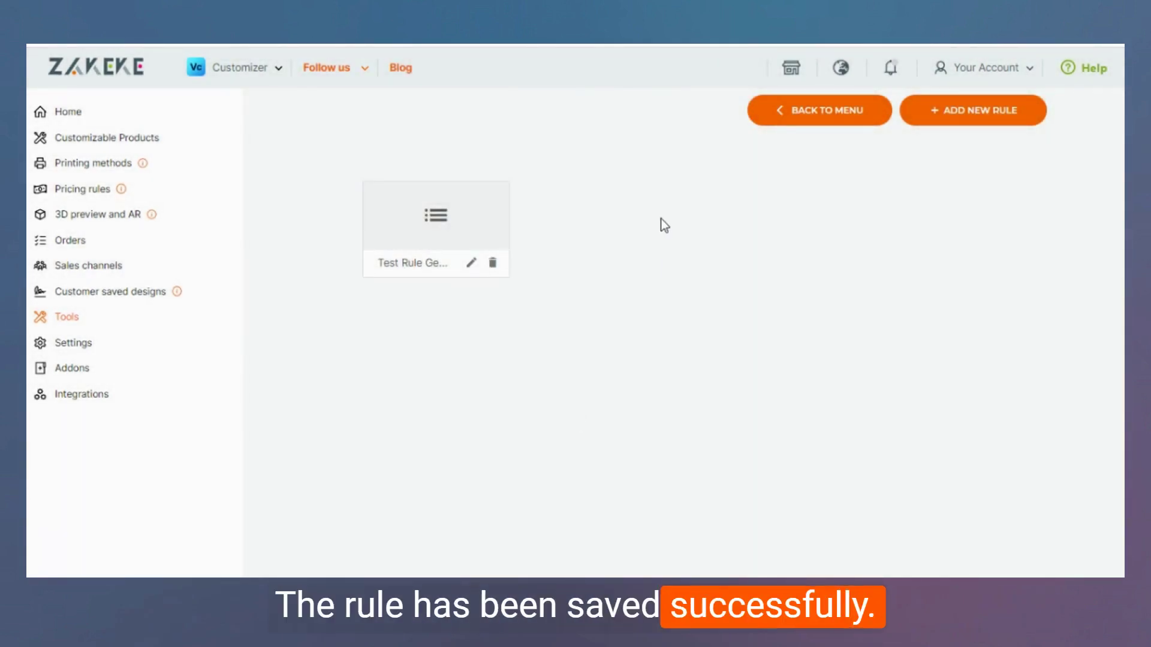
pyautogui.click(802, 117)
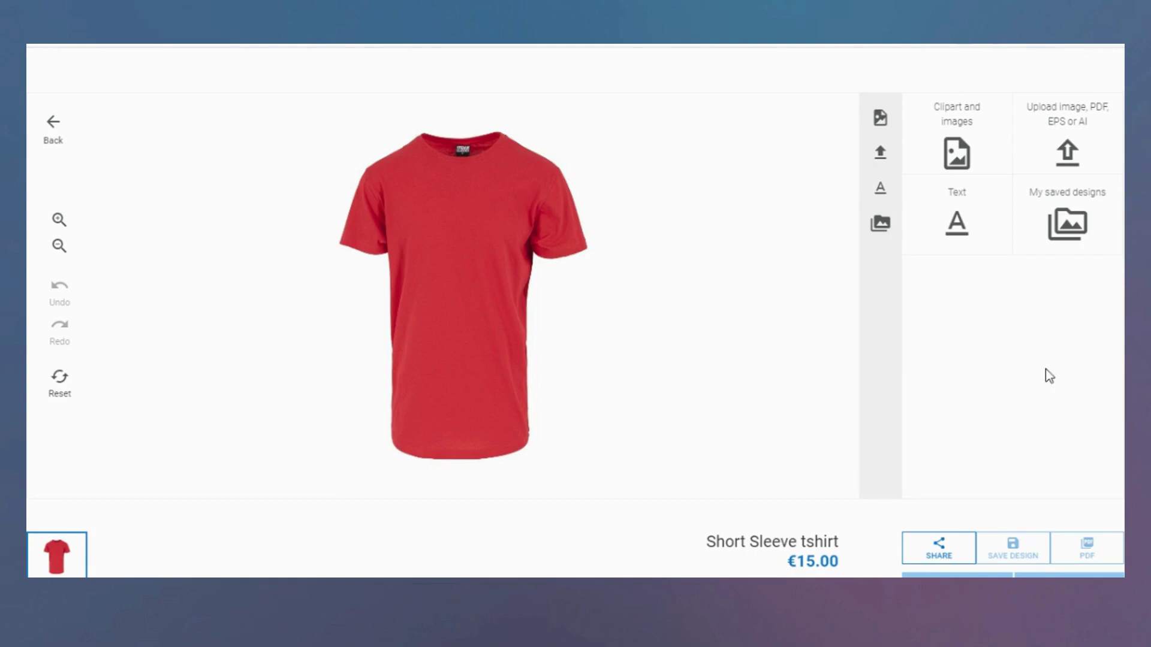
pyautogui.scroll(-2, 1049, 375)
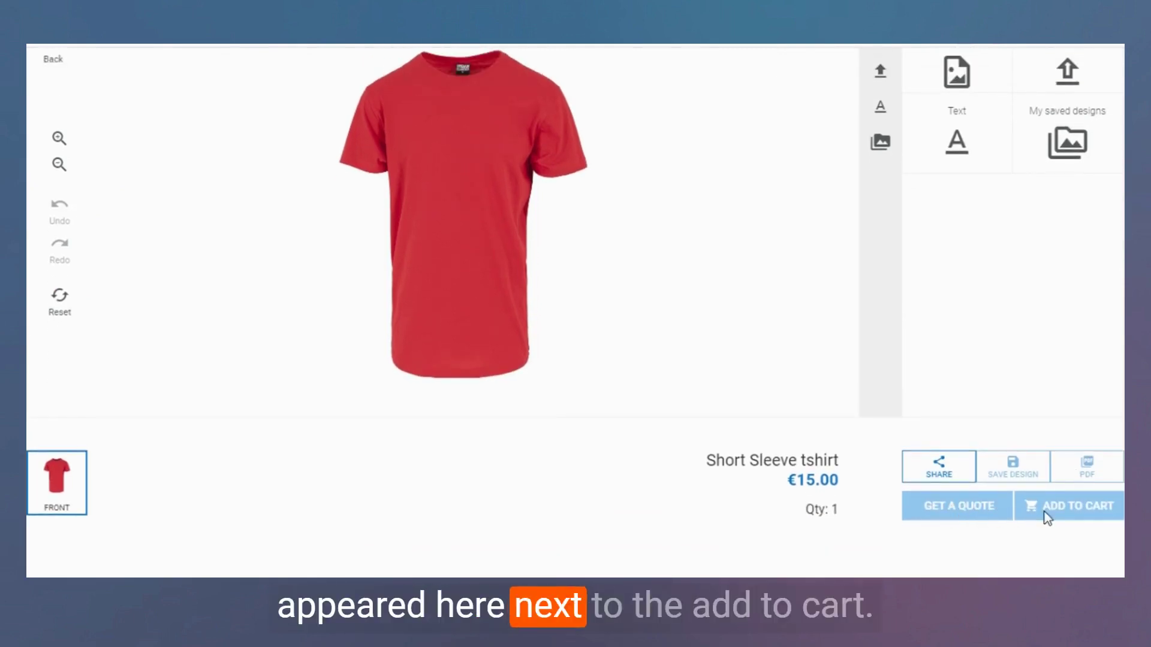
# Add enlarged 'Test' text to the chest of the red t-shirt.
pyautogui.scroll(2, 976, 255)
pyautogui.click(958, 234)
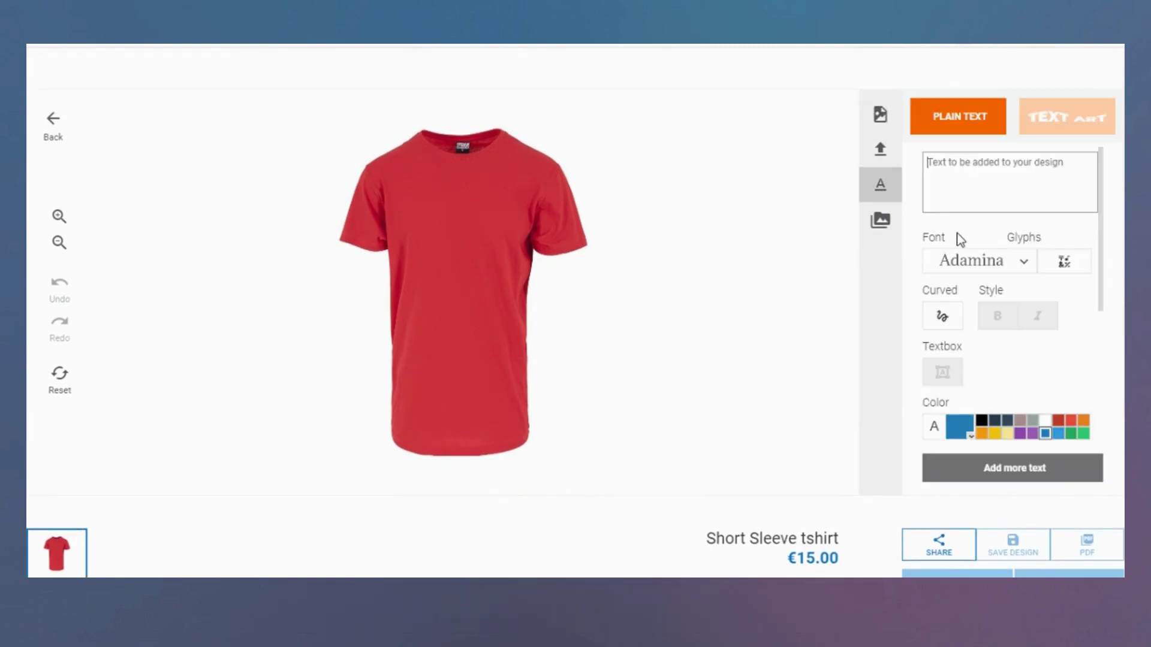
pyautogui.click(984, 159)
pyautogui.write('Test')
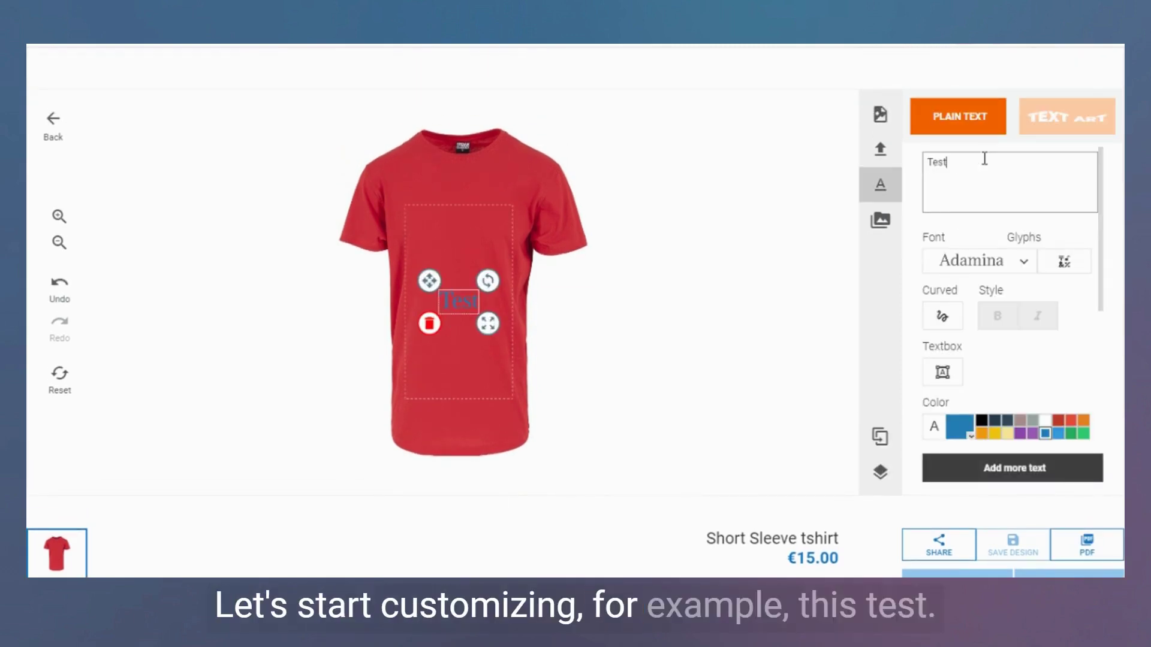
pyautogui.moveTo(492, 324); pyautogui.dragTo(517, 337)
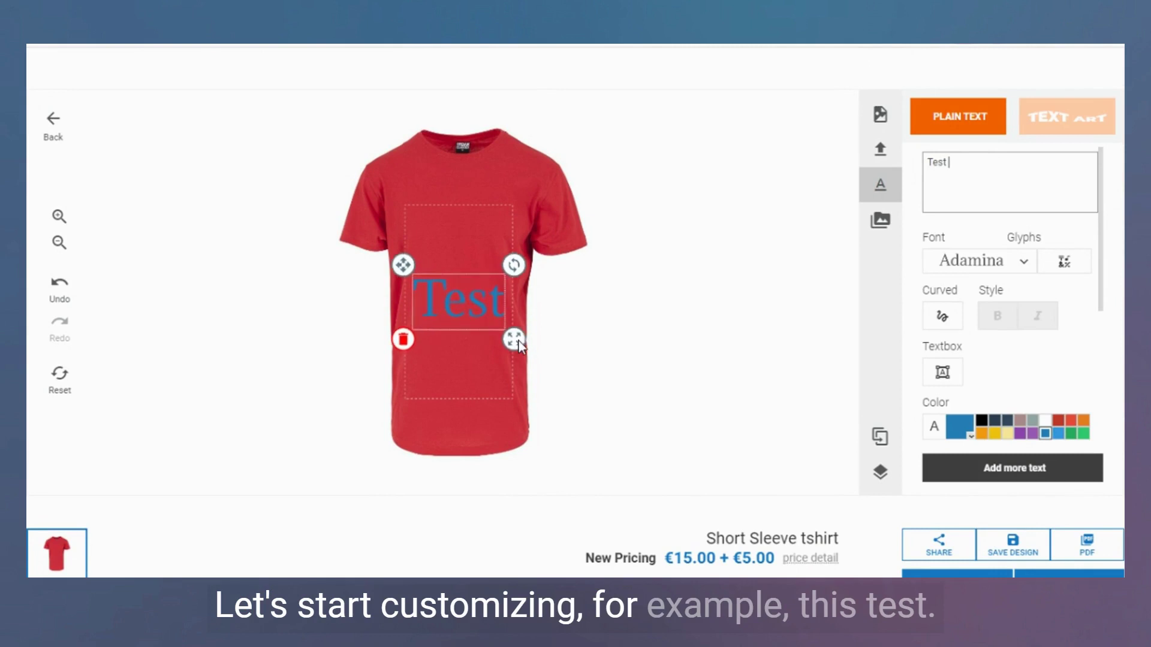
pyautogui.moveTo(459, 300); pyautogui.dragTo(458, 244)
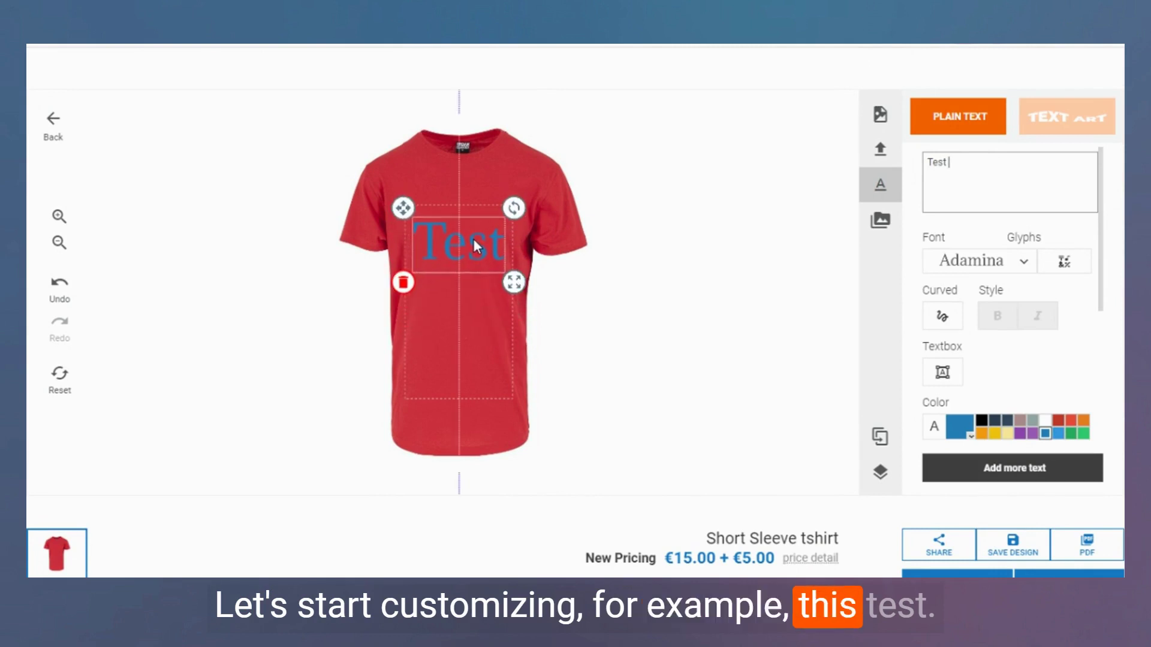
pyautogui.click(1015, 224)
# Place the DSC_0003 plant photo below the text and bring up the quote request form.
pyautogui.click(880, 127)
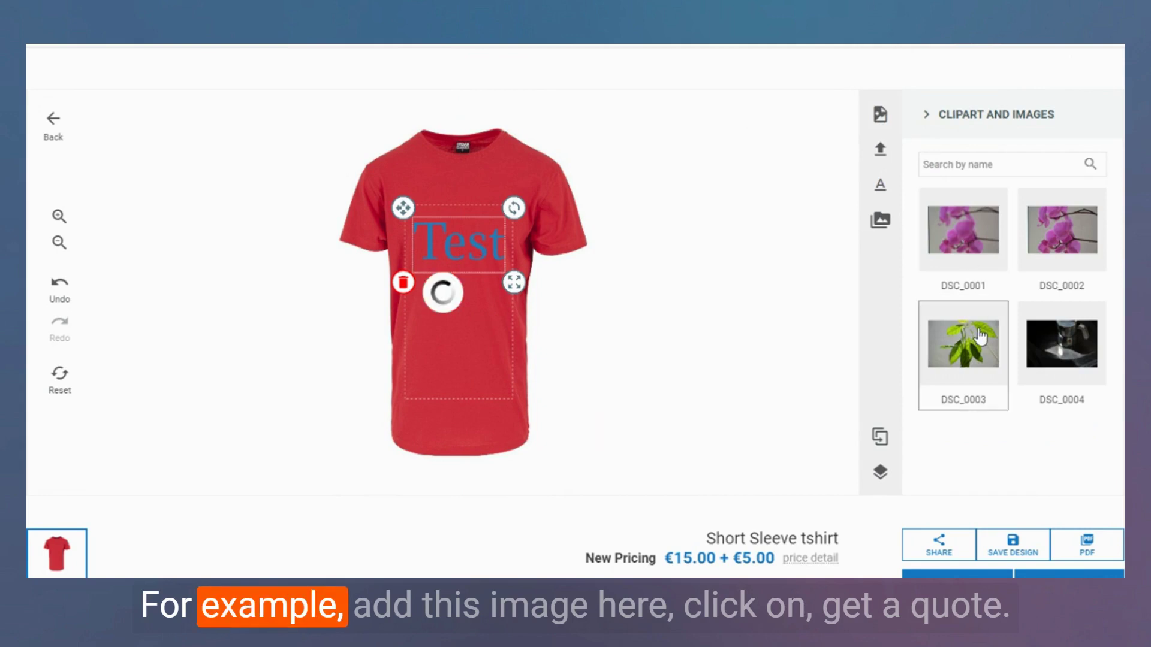
pyautogui.moveTo(483, 304); pyautogui.dragTo(487, 328)
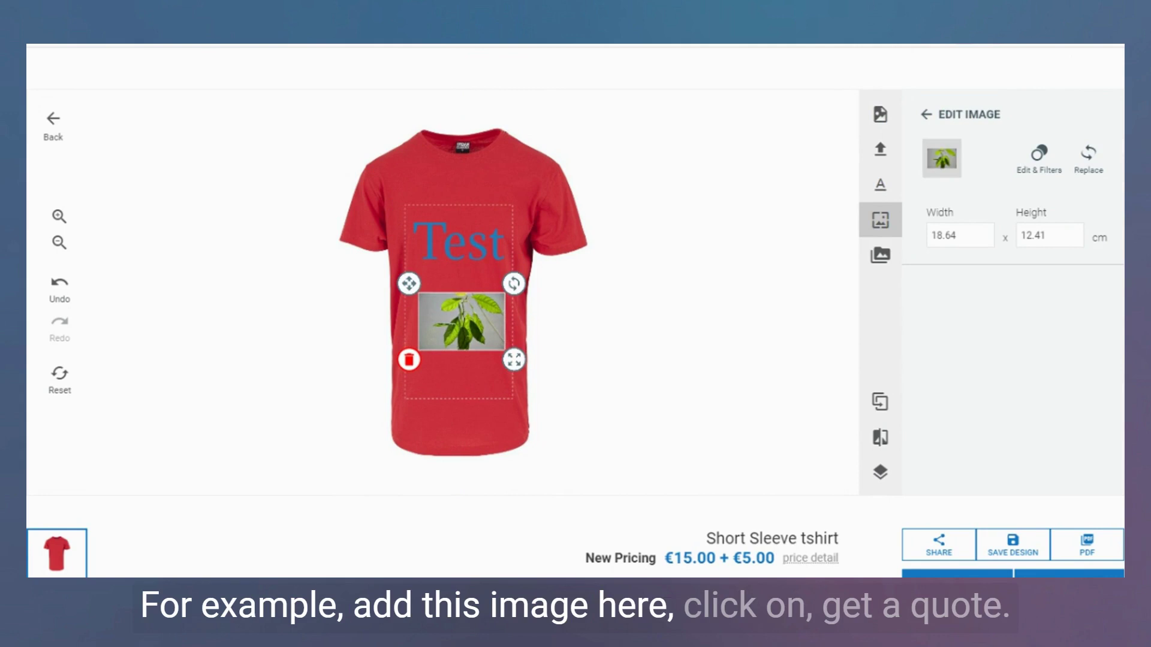
pyautogui.scroll(-2, 575, 311)
pyautogui.click(938, 495)
# Send the quote request with surname 'Test' and a test e-mail address, then confirm success.
pyautogui.scroll(2, 580, 296)
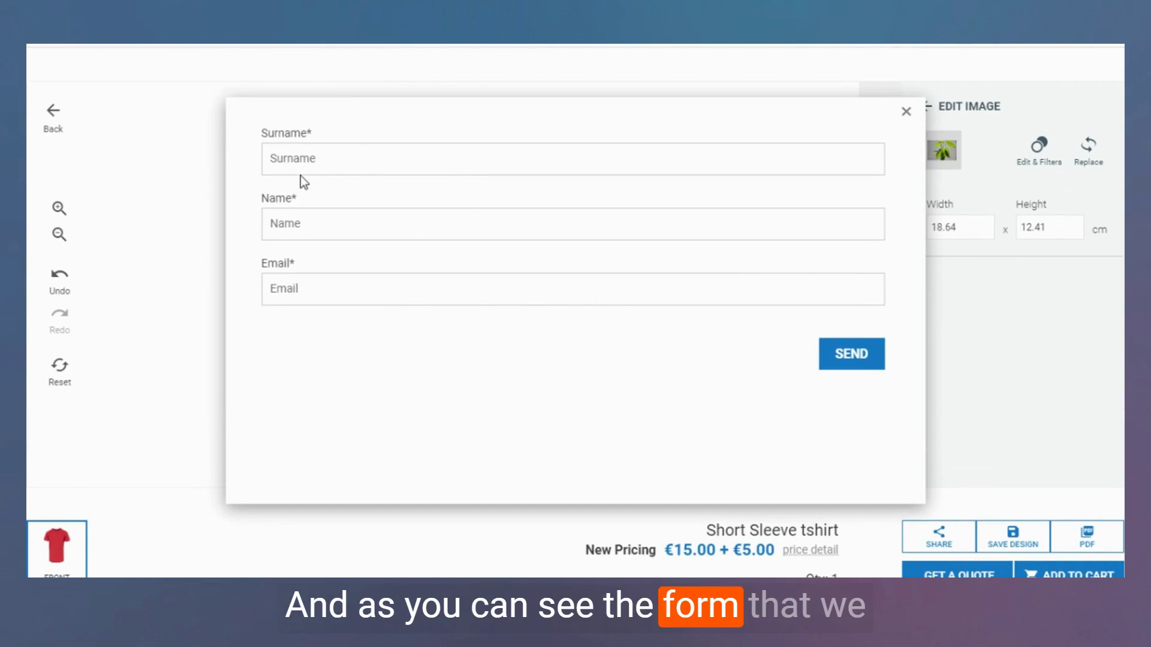
pyautogui.click(363, 171)
pyautogui.write('Te')
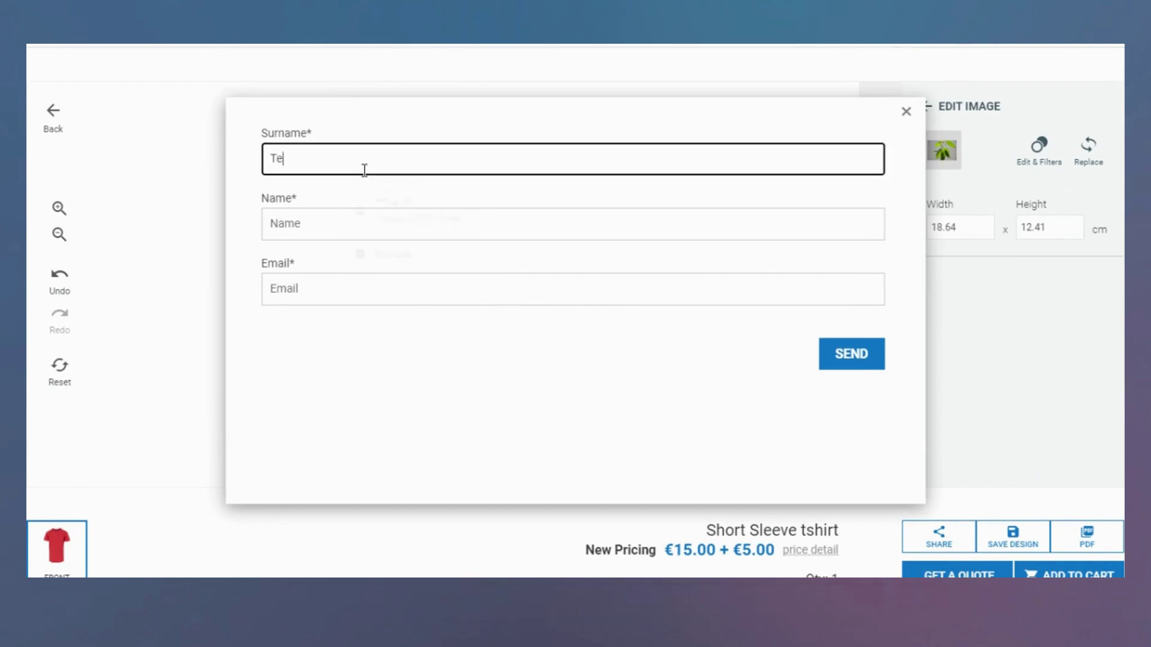
pyautogui.write('st')
pyautogui.click(381, 217)
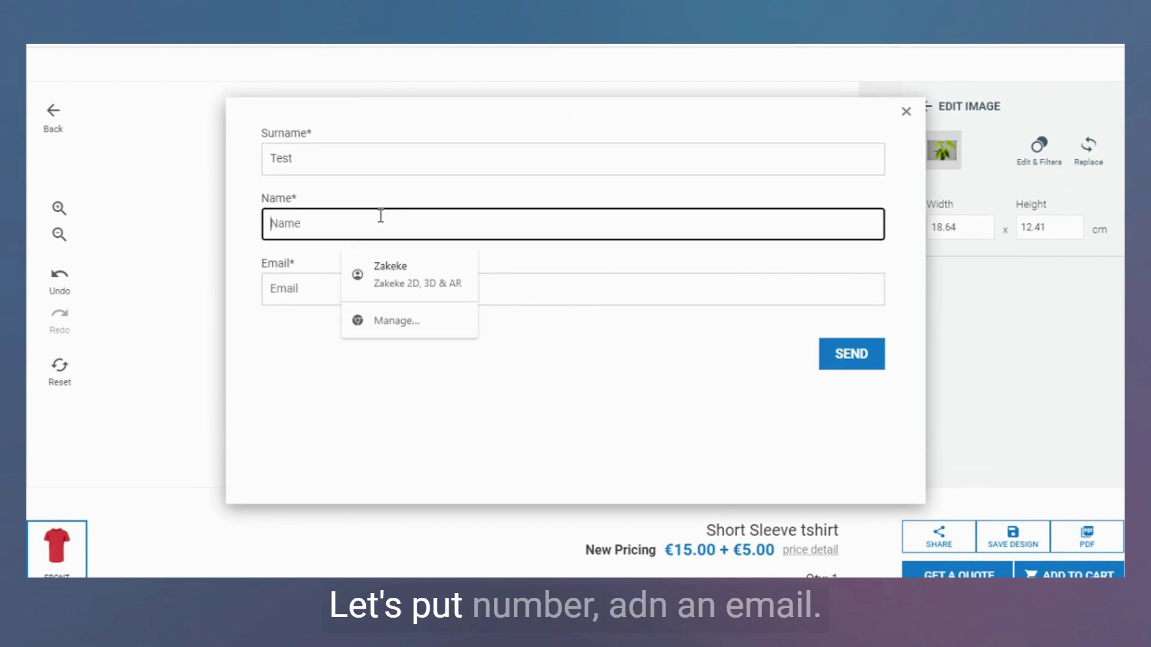
pyautogui.write('Test Name')
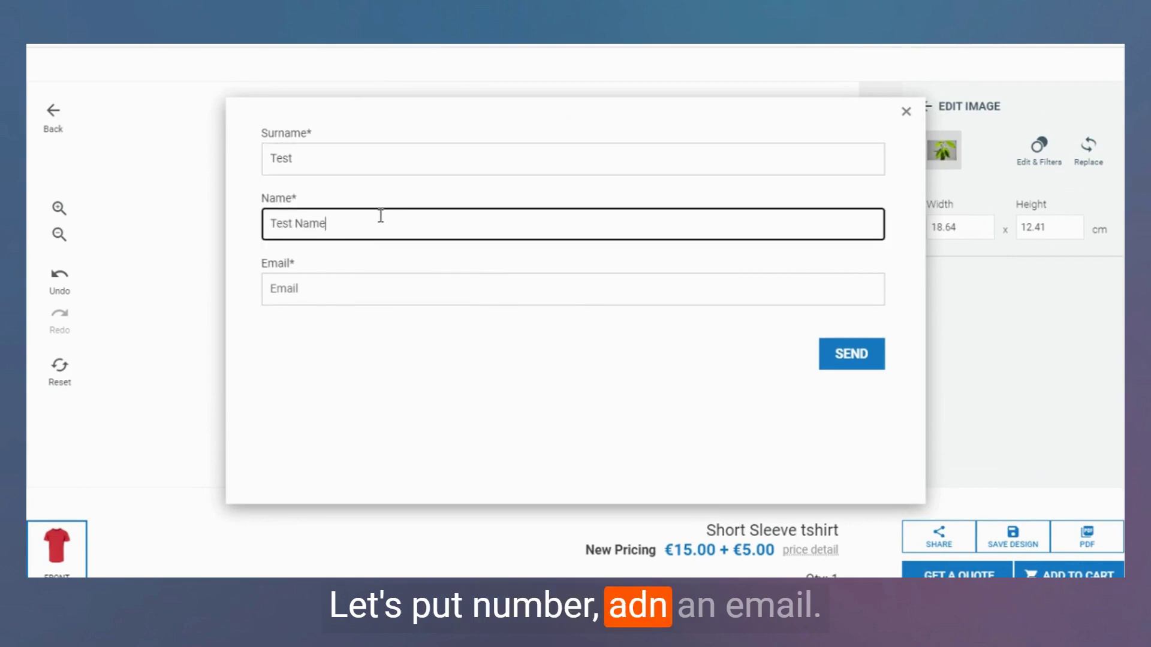
pyautogui.click(377, 298)
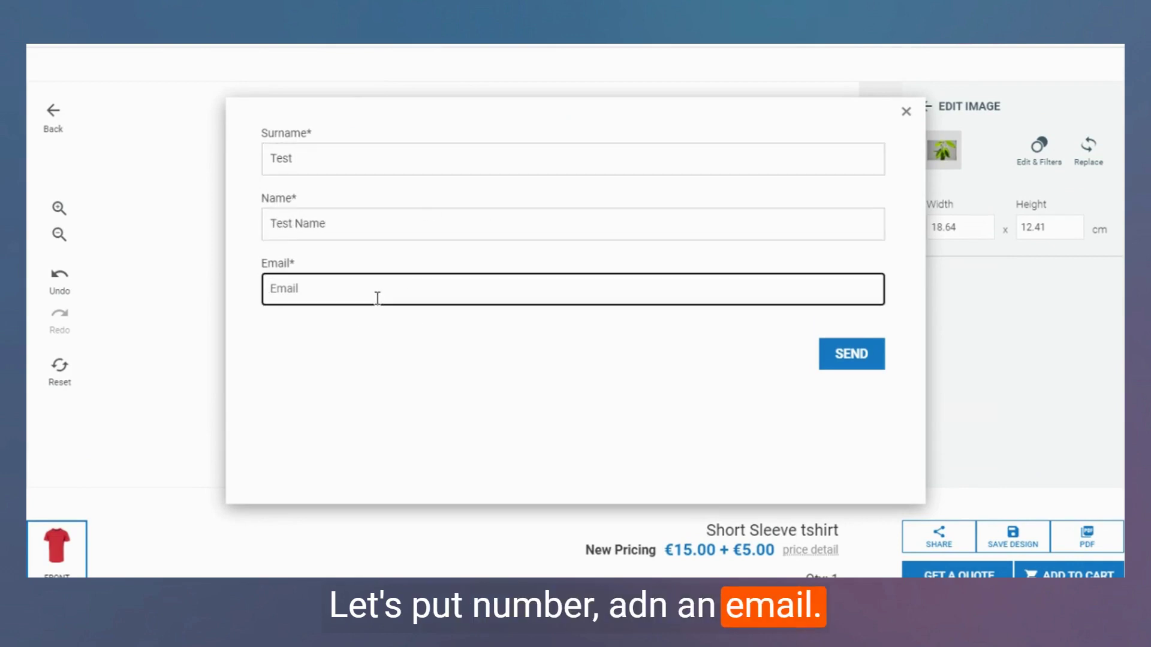
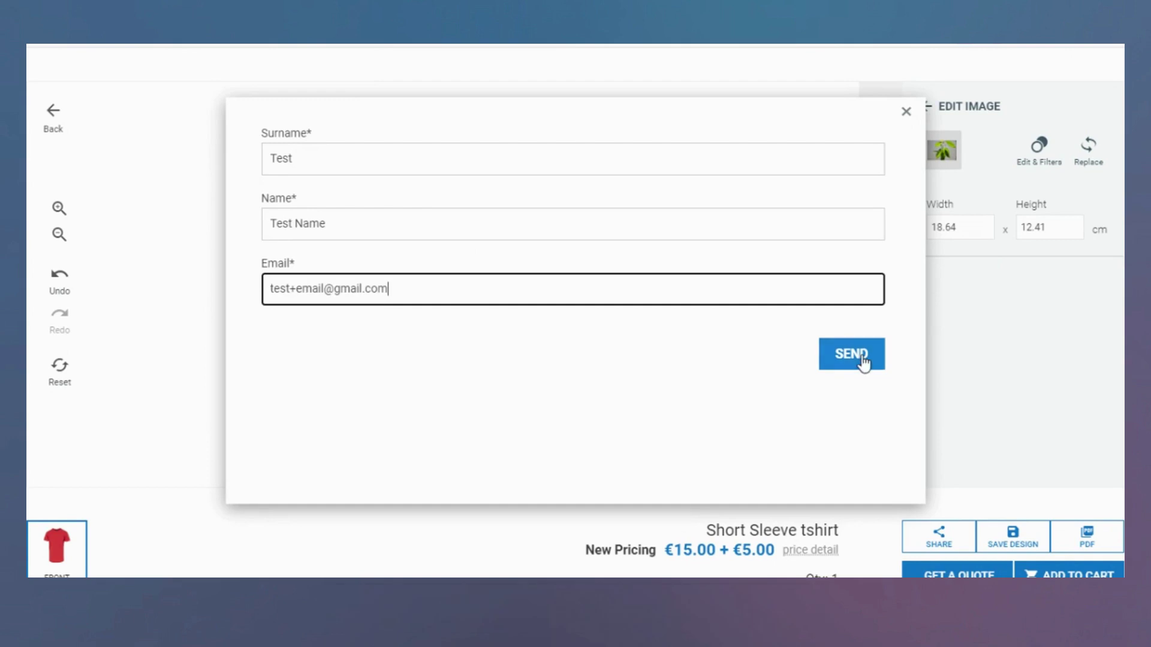
pyautogui.click(861, 355)
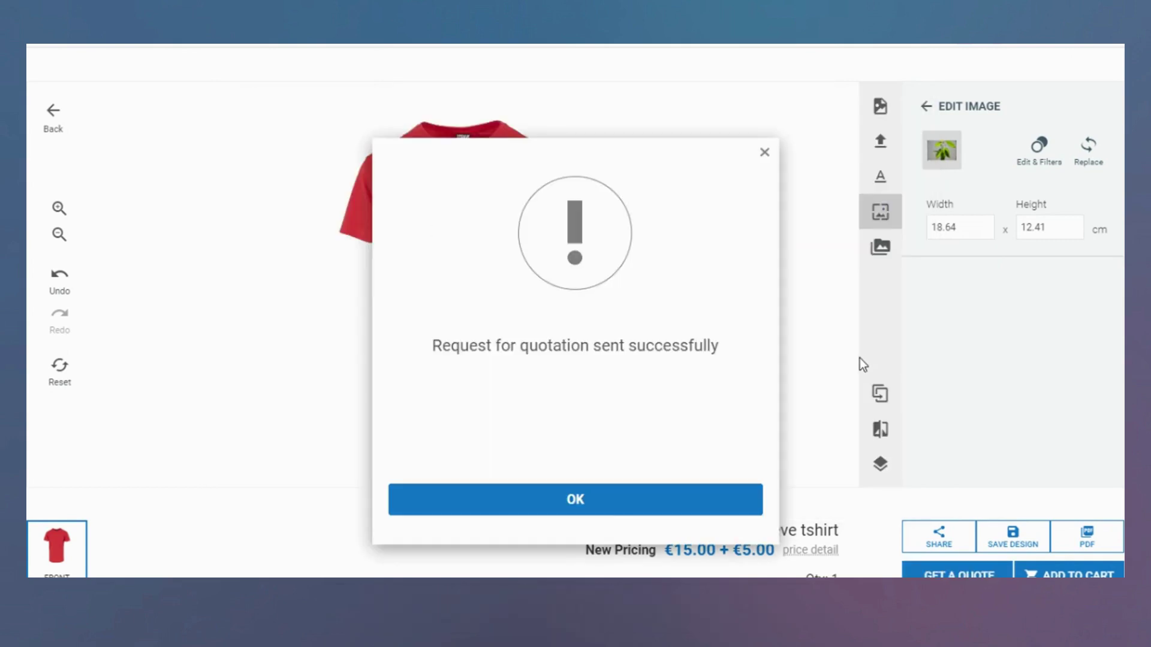
pyautogui.click(596, 505)
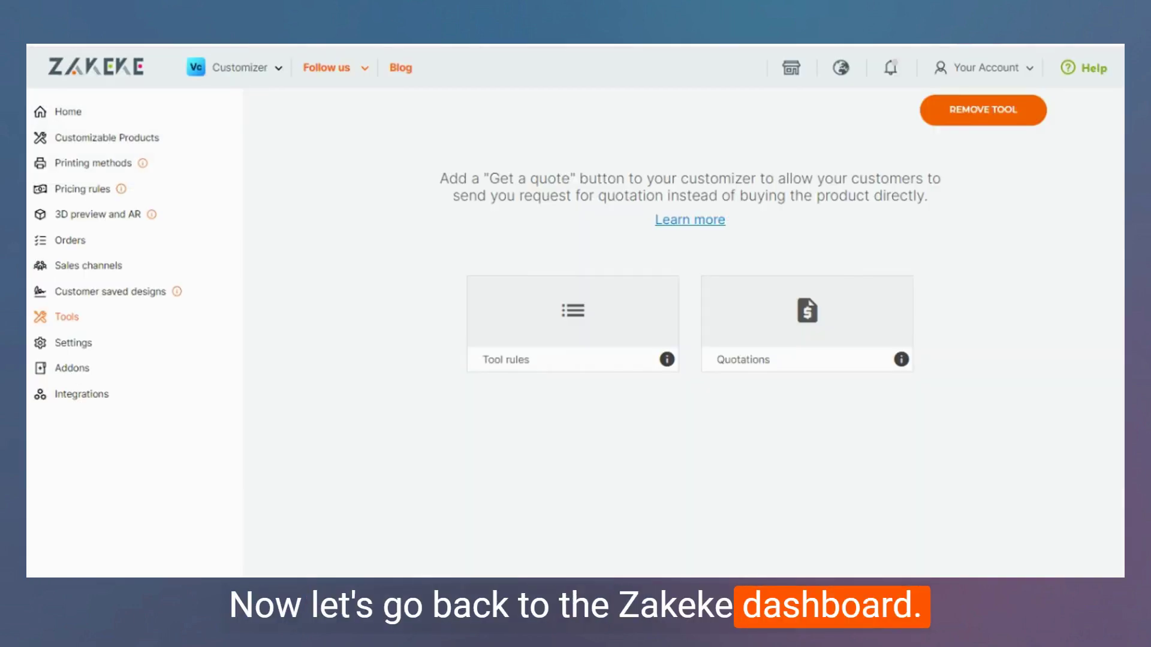
# Open the Quotations list and try the date and status filters, leaving status at All.
pyautogui.click(758, 353)
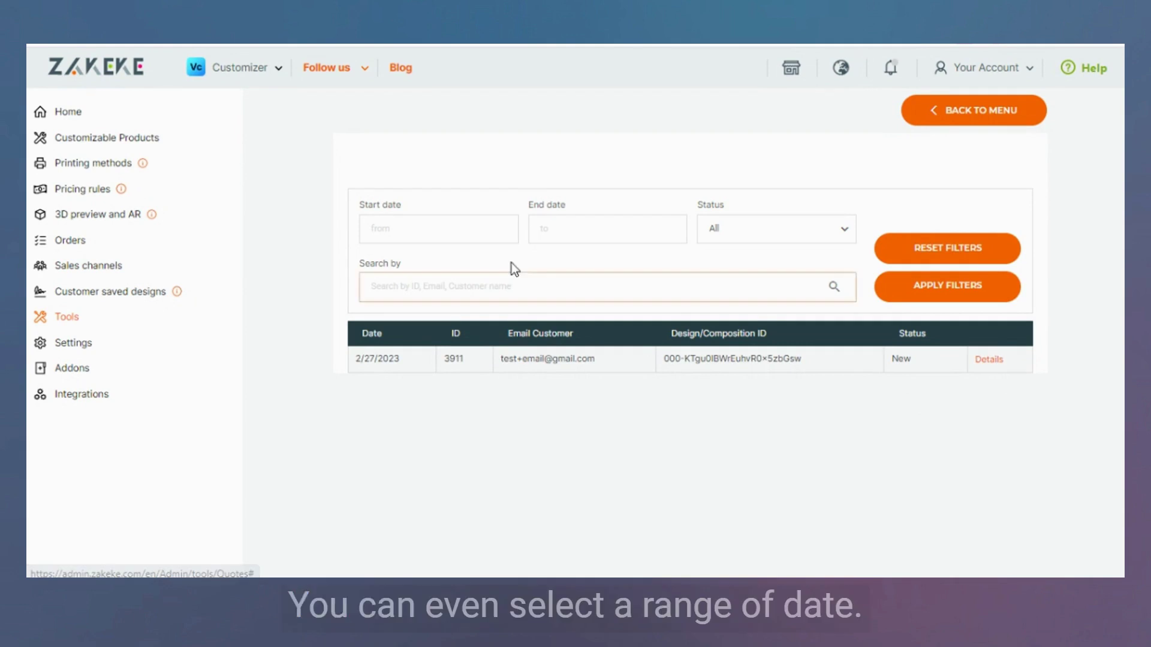
pyautogui.click(481, 227)
pyautogui.click(609, 229)
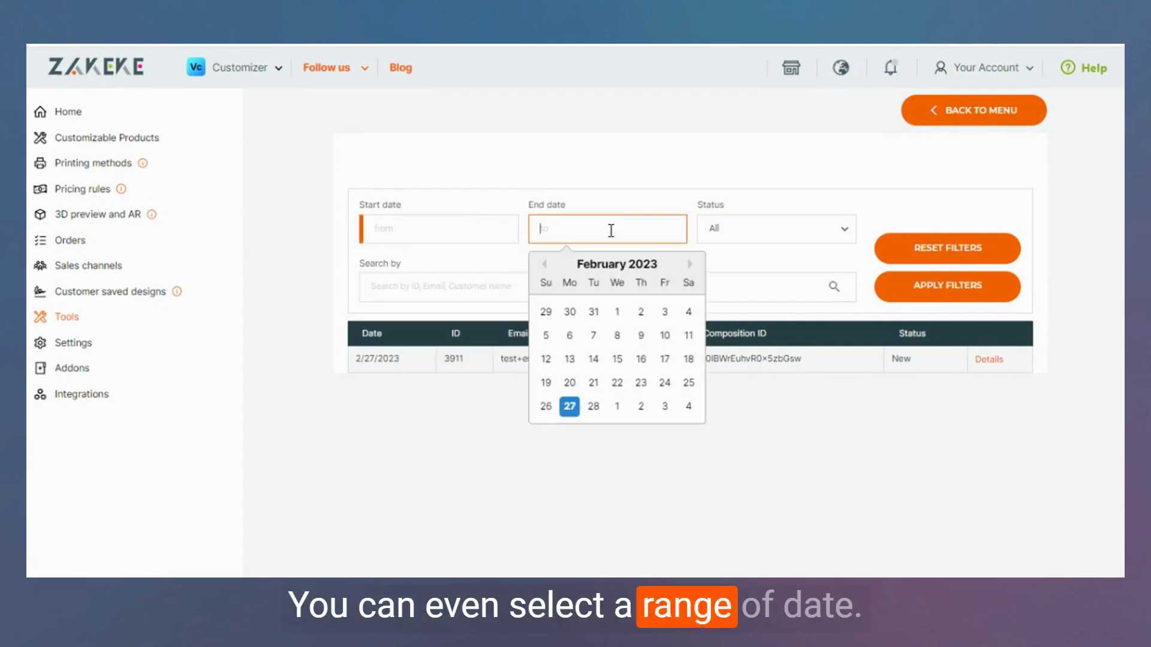
pyautogui.click(761, 234)
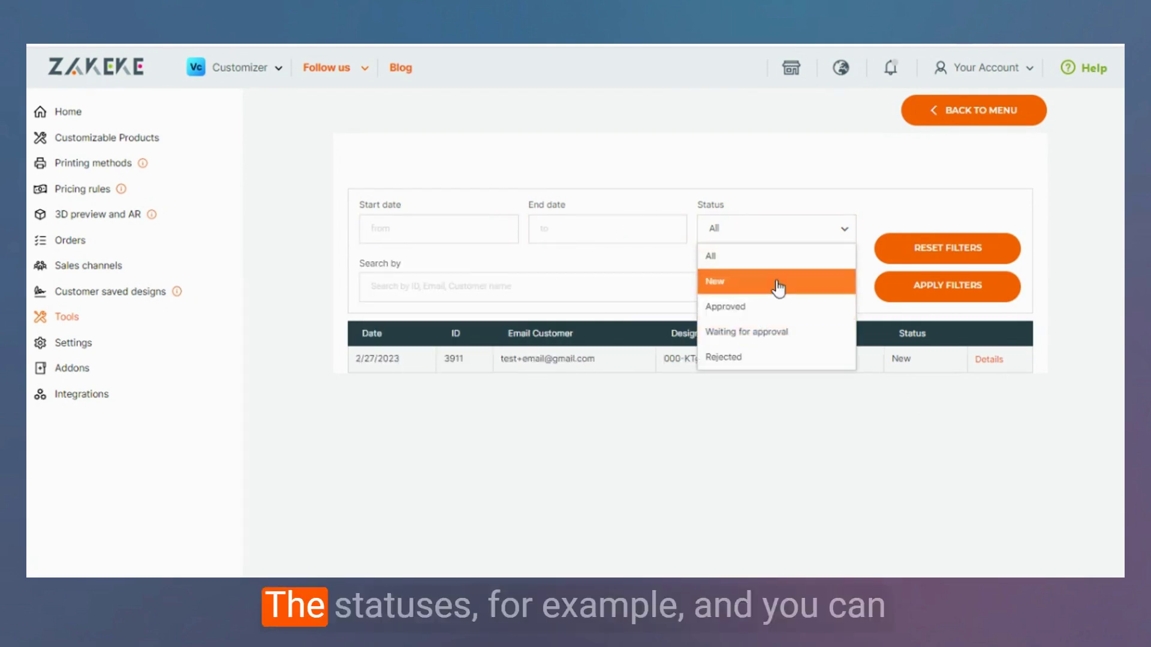
pyautogui.click(784, 182)
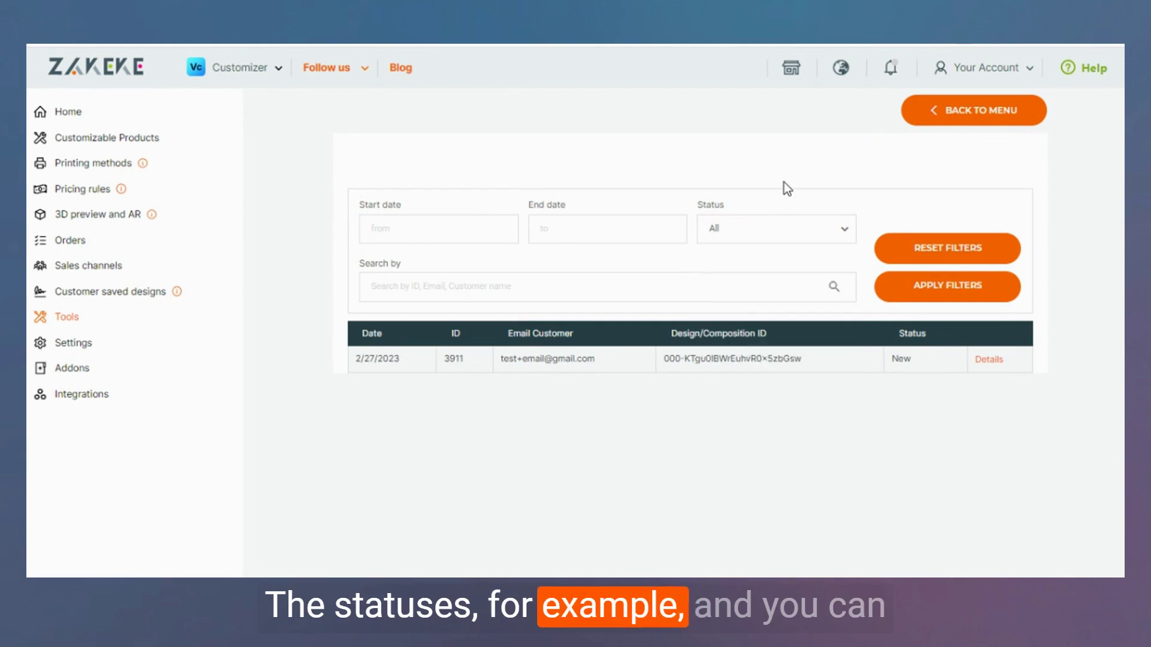
pyautogui.click(665, 276)
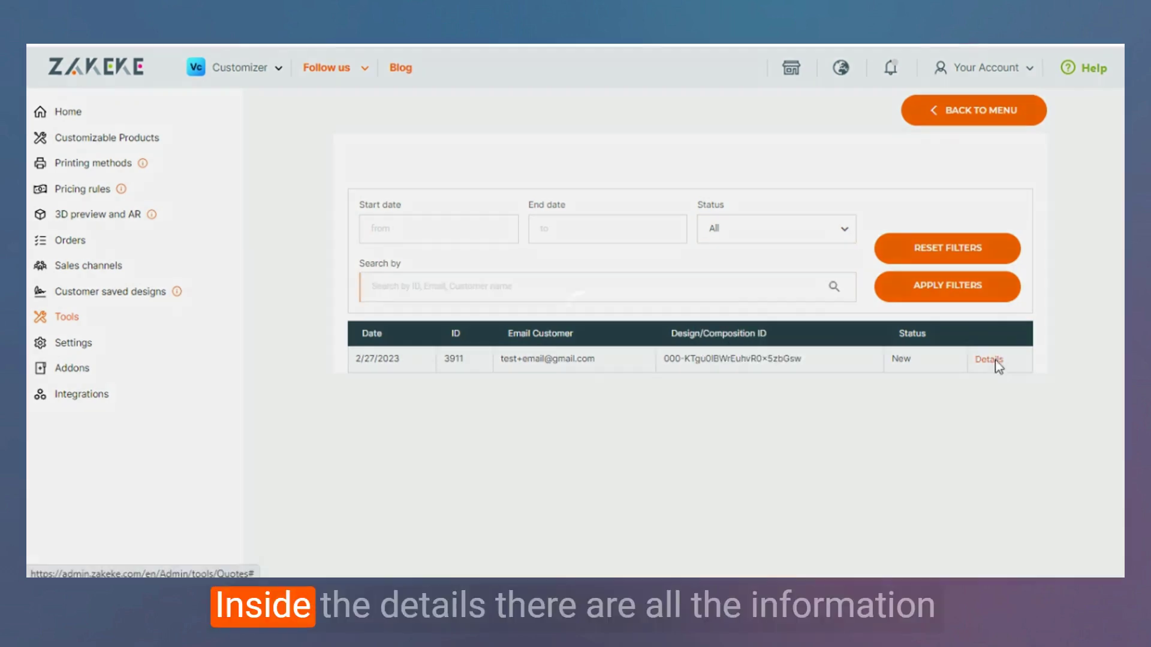
# Open the new quote's details, enter a €5 quotation price, and keep the status New.
pyautogui.click(994, 359)
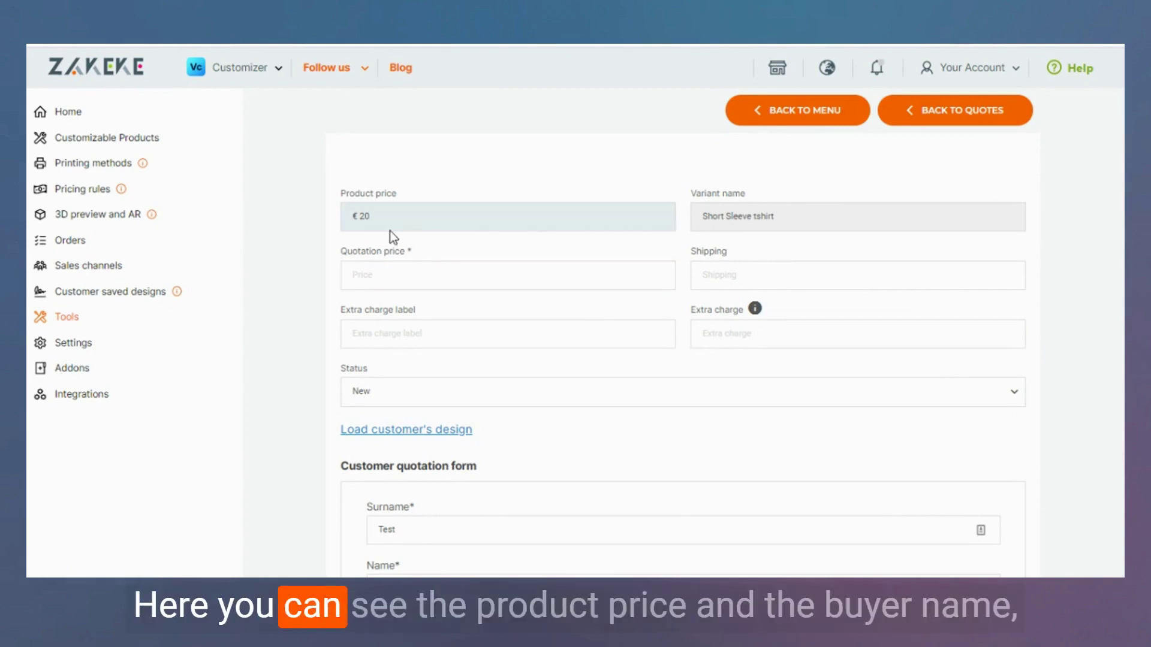
pyautogui.click(500, 275)
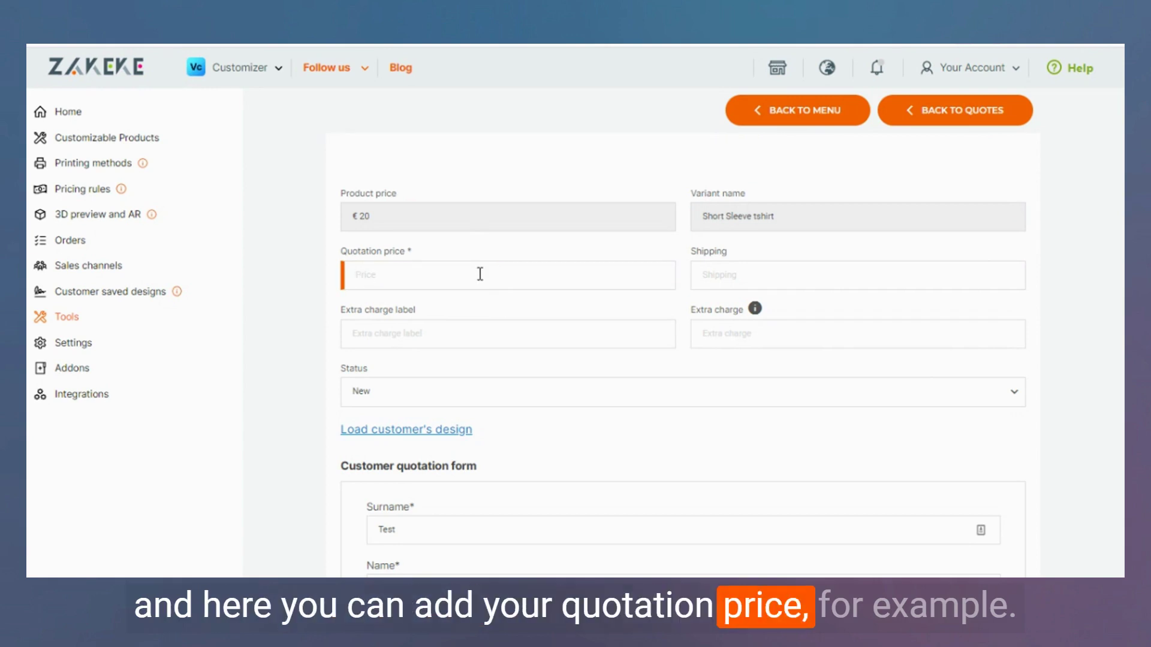
pyautogui.write('5')
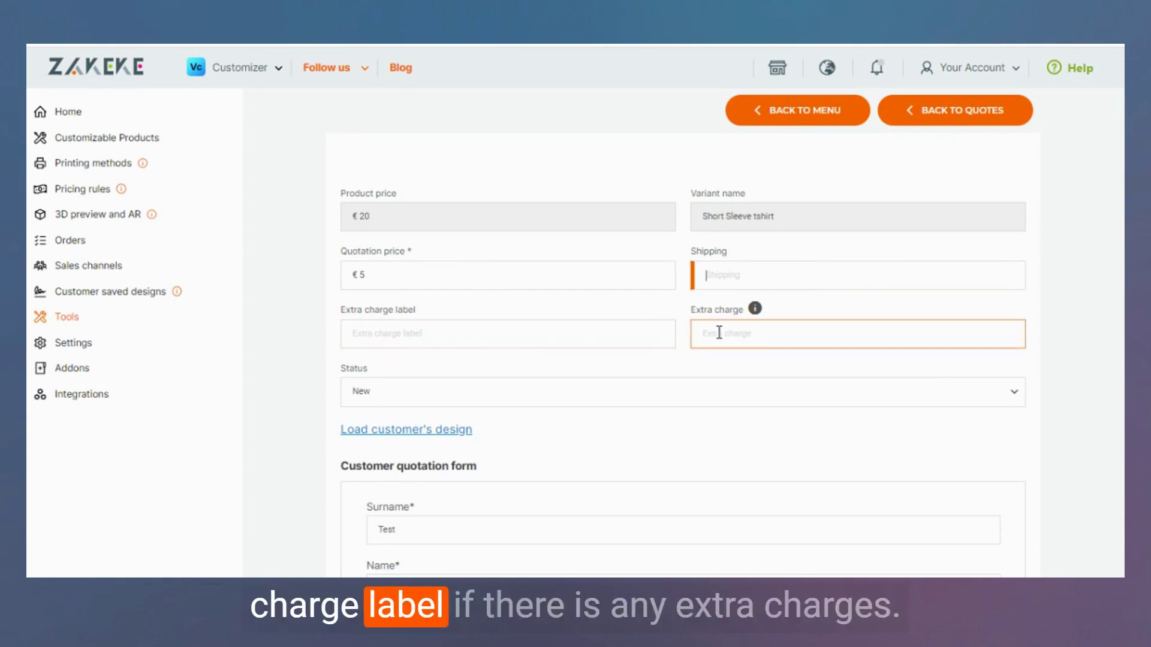
pyautogui.scroll(-1, 612, 349)
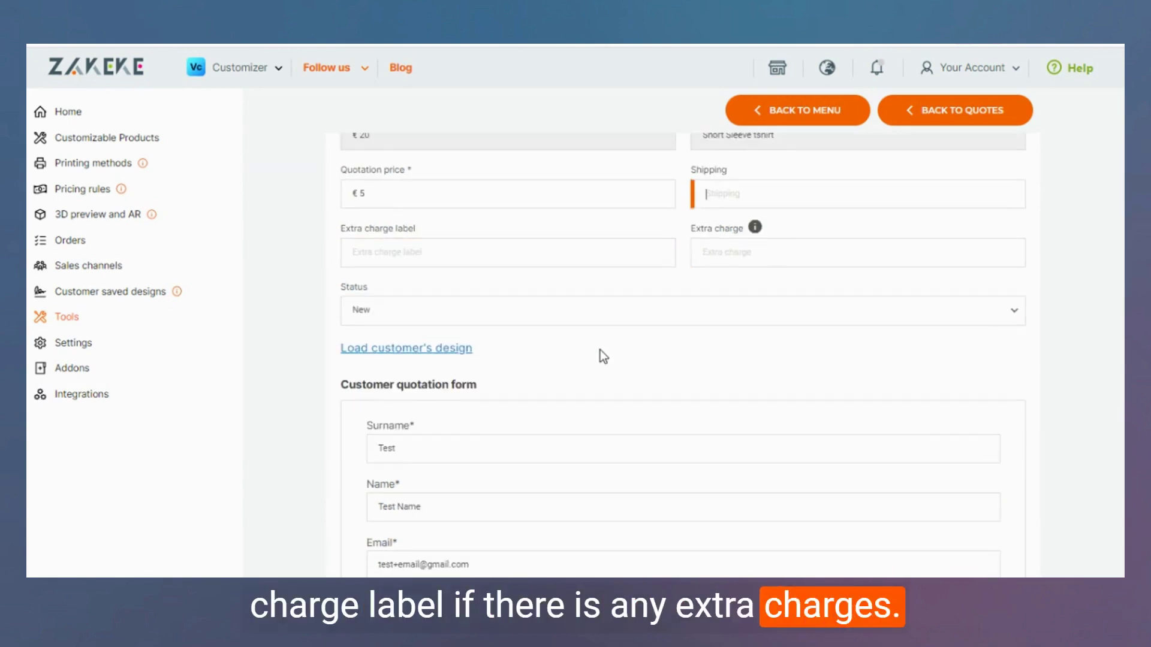
pyautogui.click(519, 323)
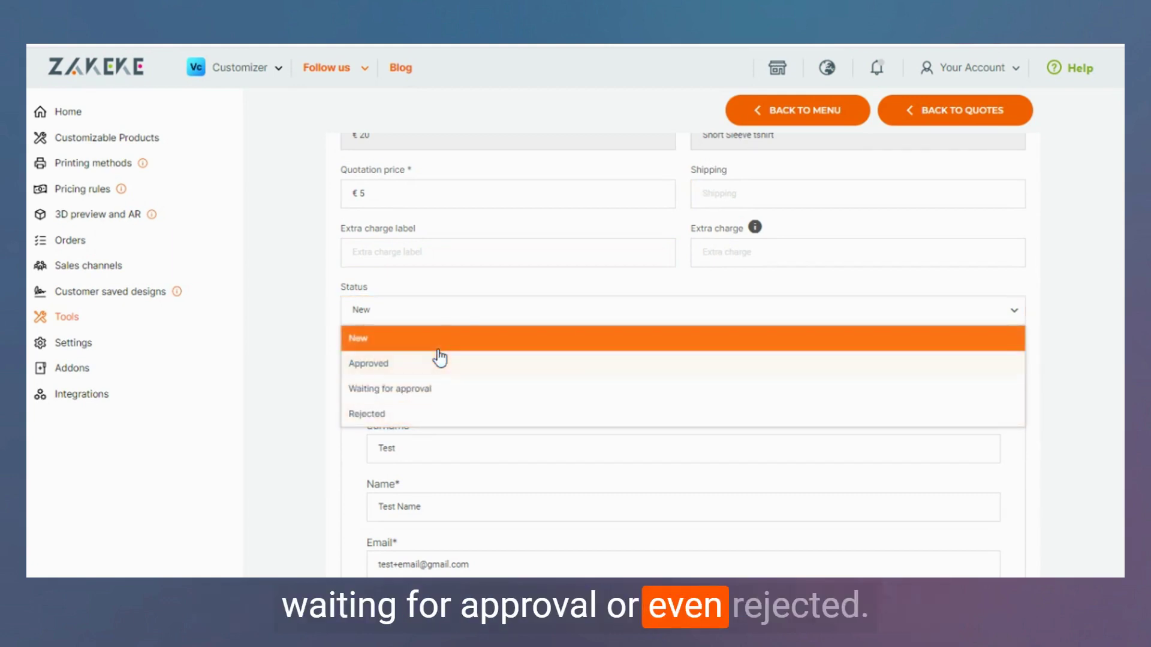
pyautogui.click(482, 289)
pyautogui.scroll(-1, 524, 321)
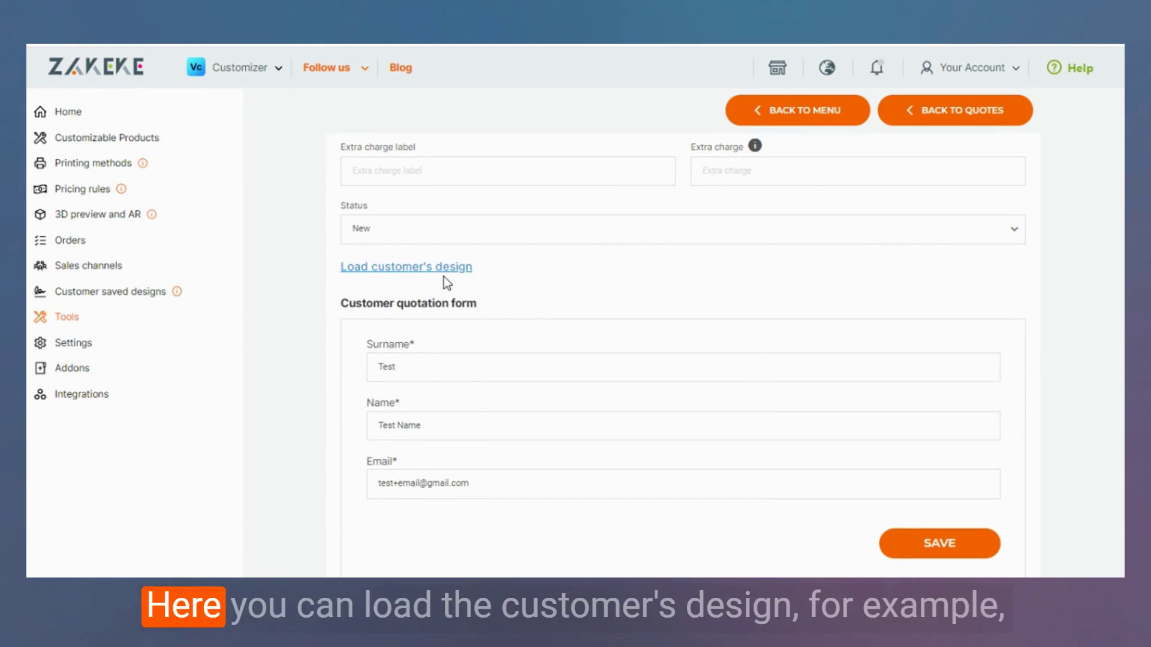
# Review the customer's Test-and-plant t-shirt design, save it, and return to the quotation form.
pyautogui.click(449, 273)
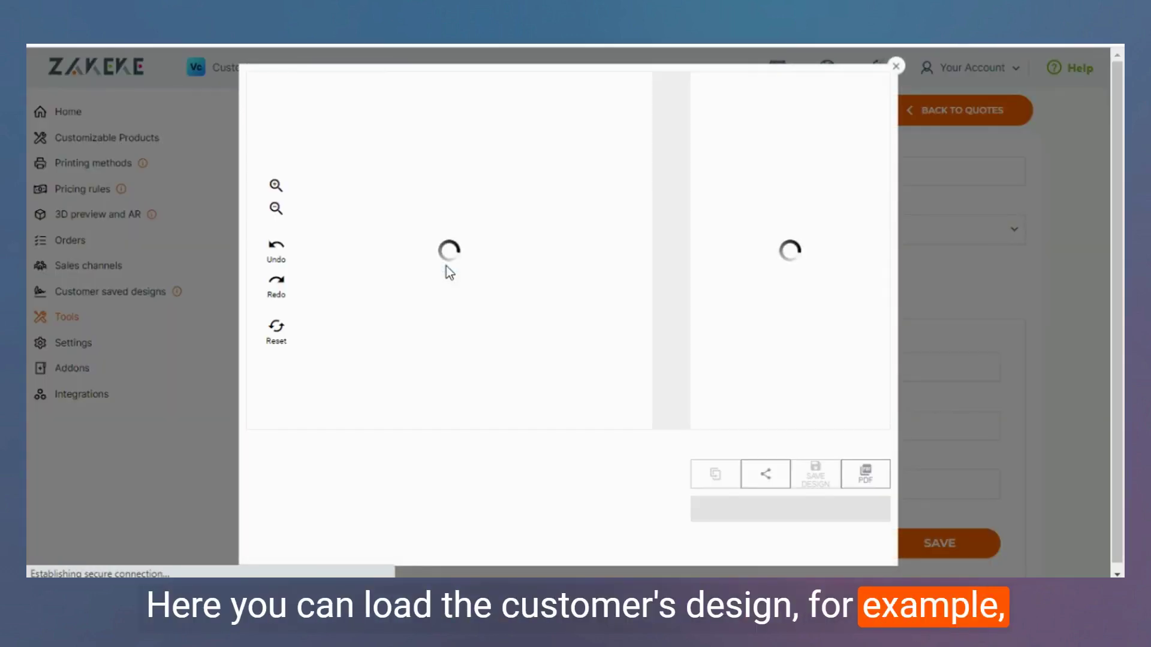
pyautogui.click(465, 204)
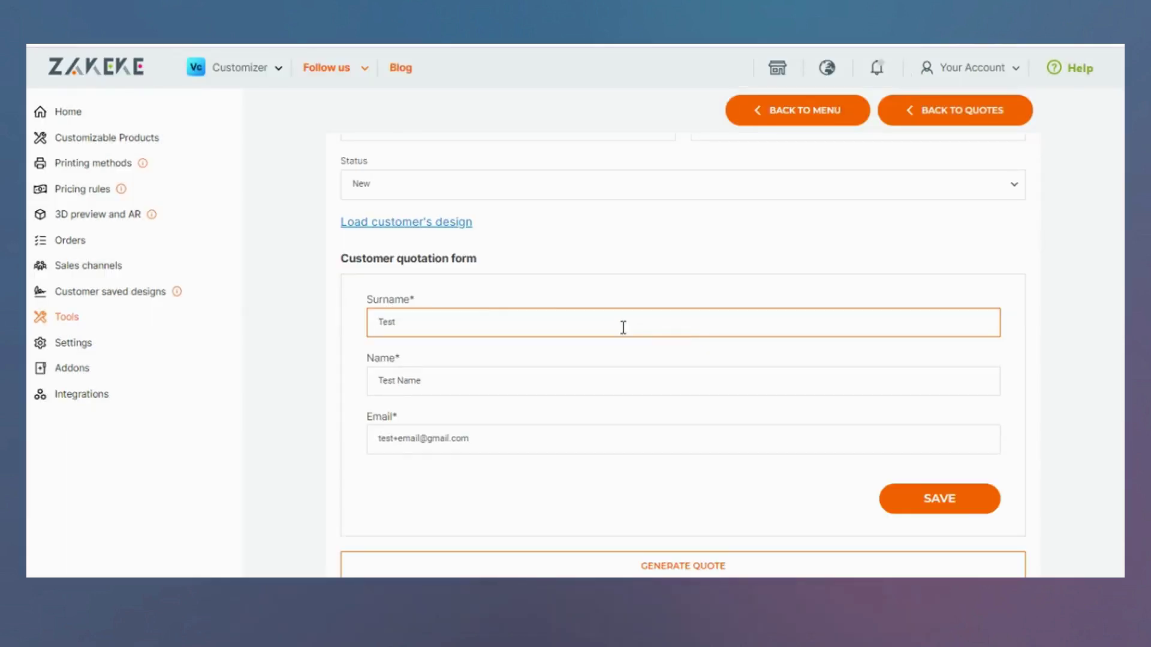
pyautogui.click(338, 312)
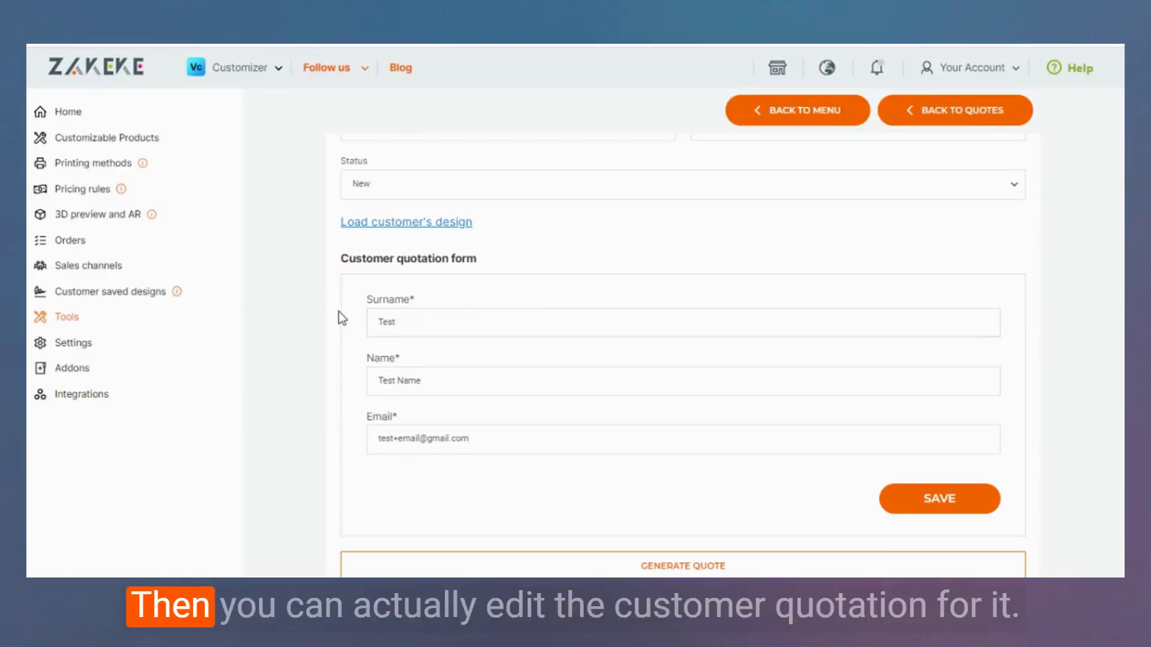
pyautogui.click(529, 315)
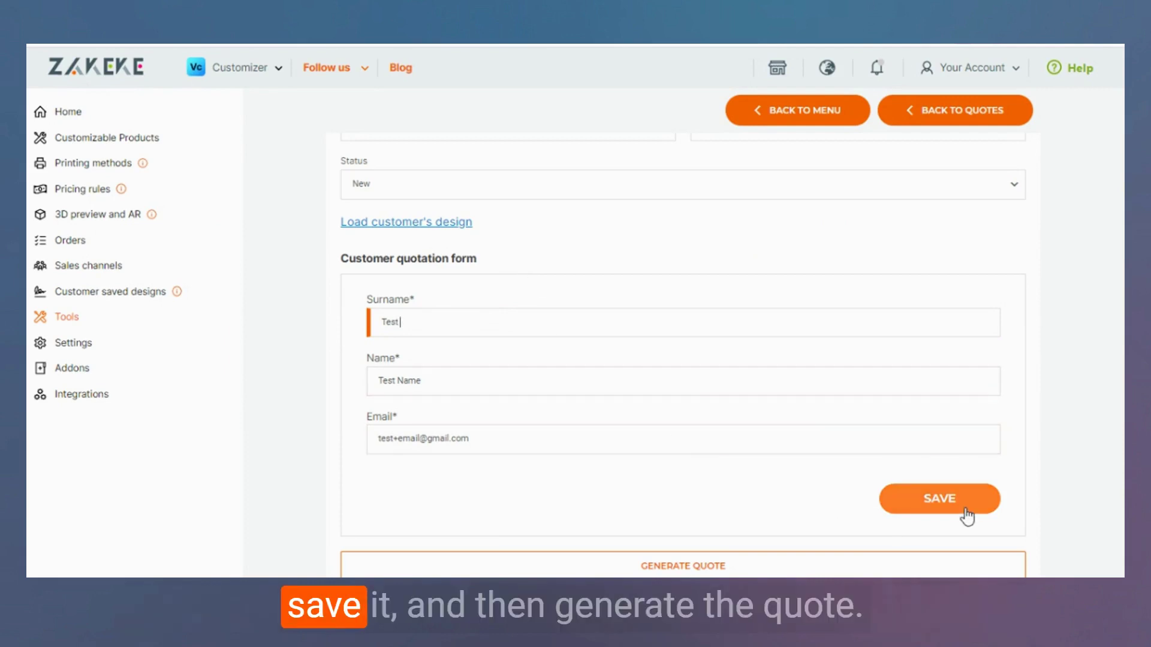
# Generate the €5 quote, producing the PDF summary and approval and rejection links.
pyautogui.click(653, 565)
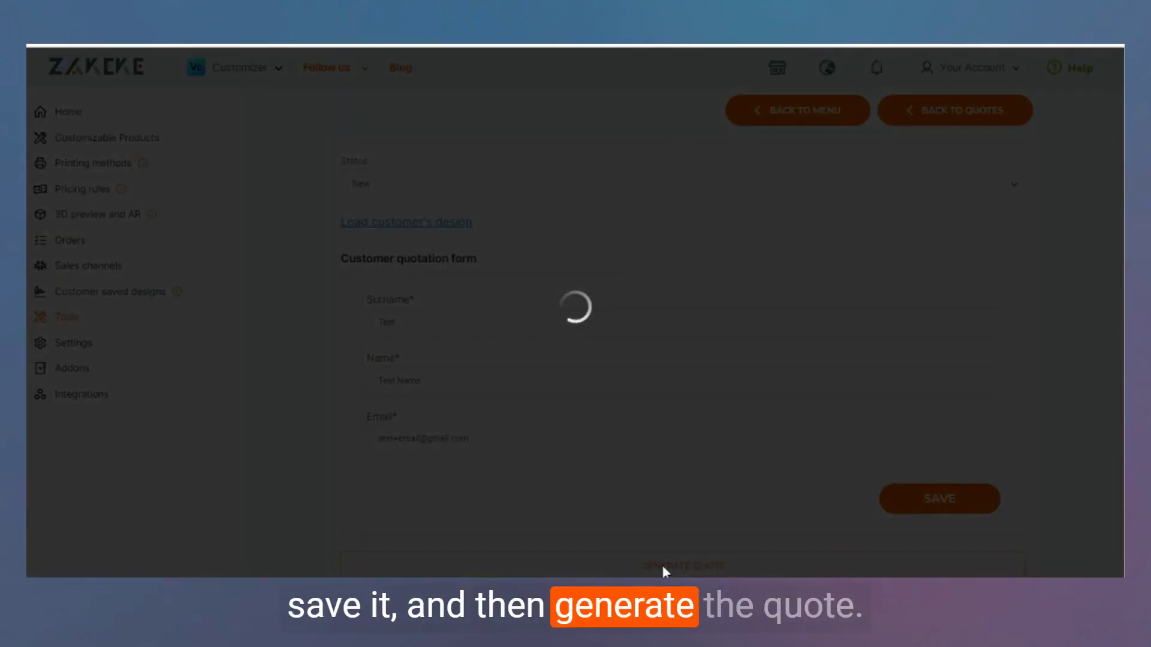